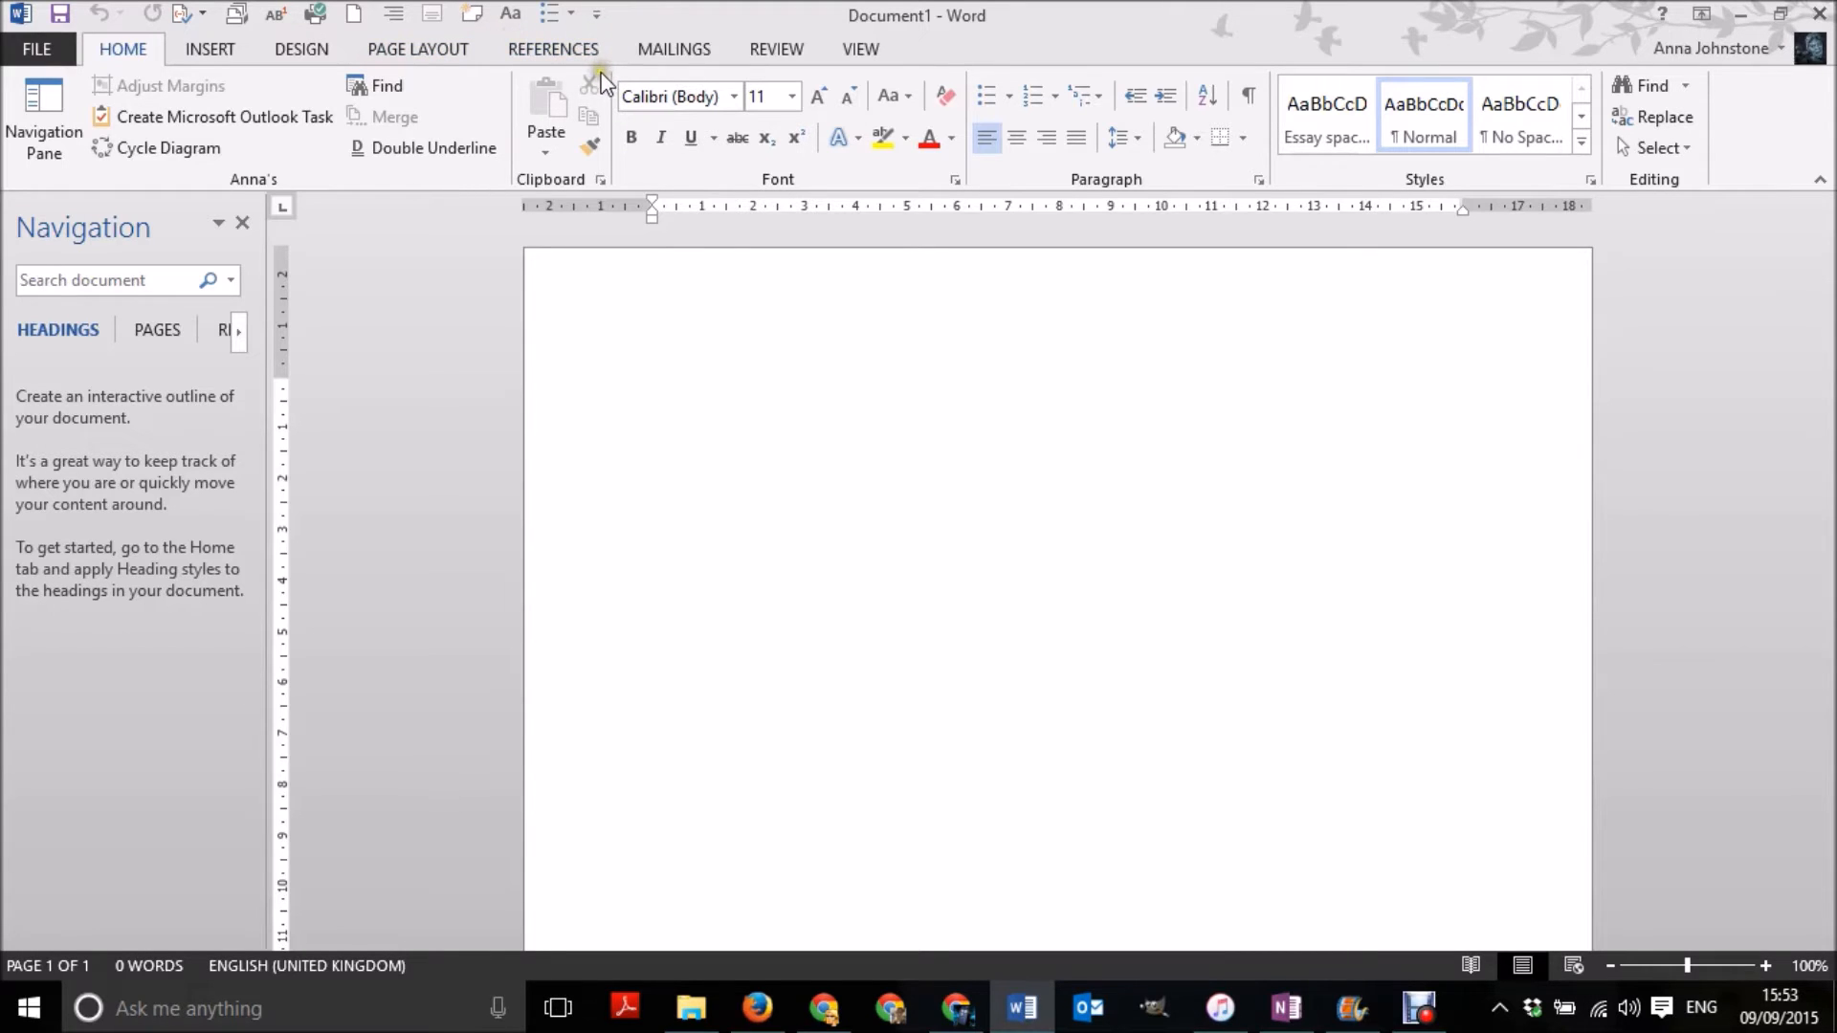
- Copy the source "3 Peripheries" (2009) from the master source list to the document's current list
{"action": "left_click", "coordinate": [569, 52]}
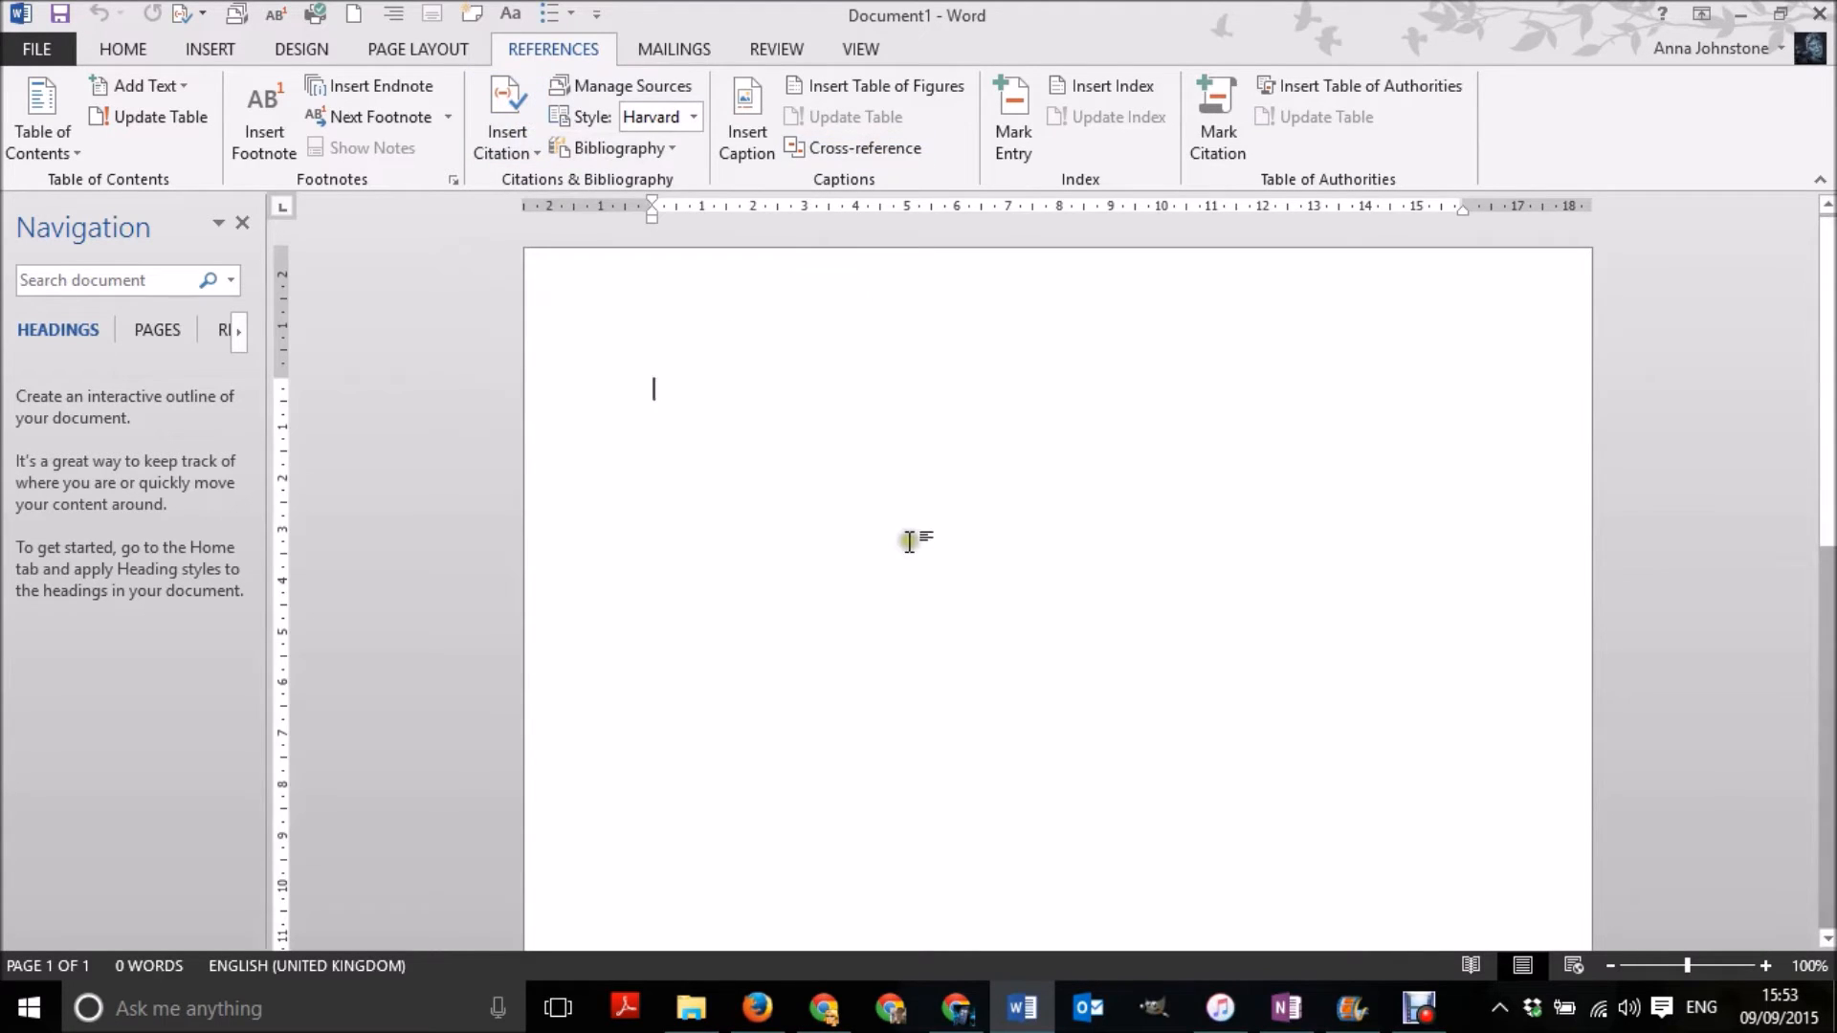
{"action": "left_click", "coordinate": [604, 90]}
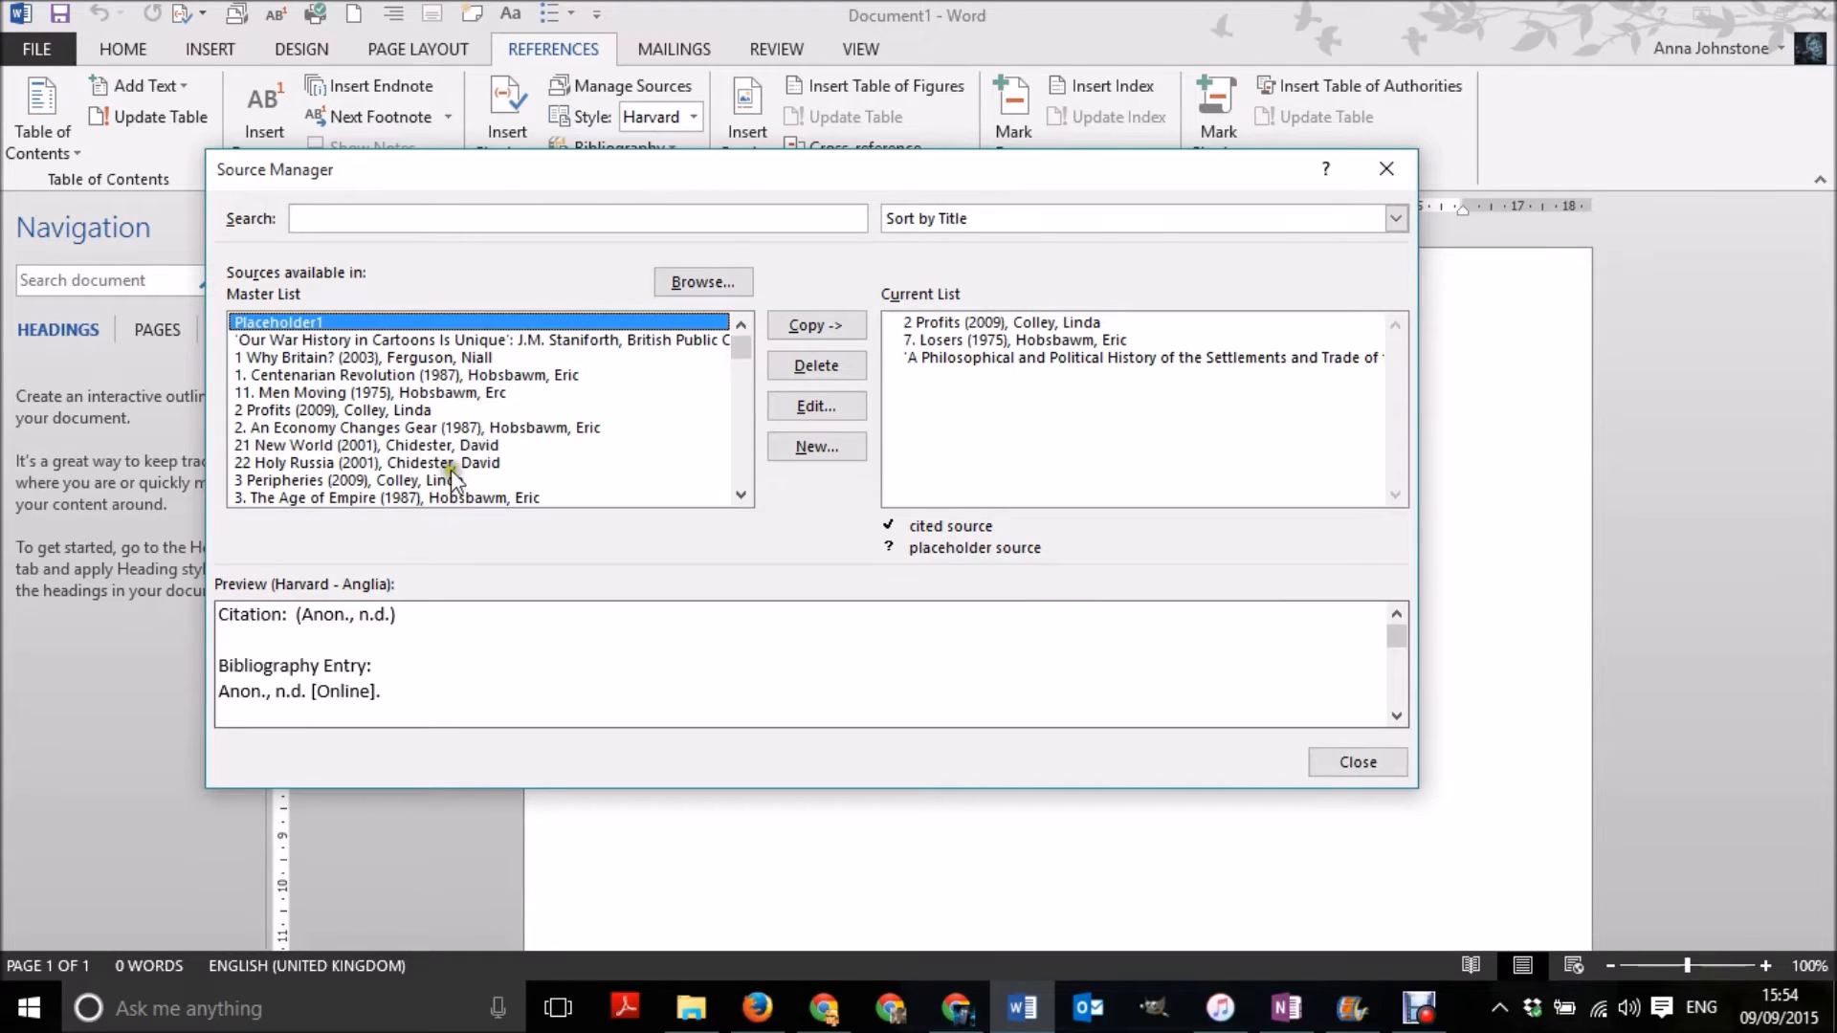
{"action": "scroll", "coordinate": [446, 457], "scroll_direction": "down", "scroll_amount": 1}
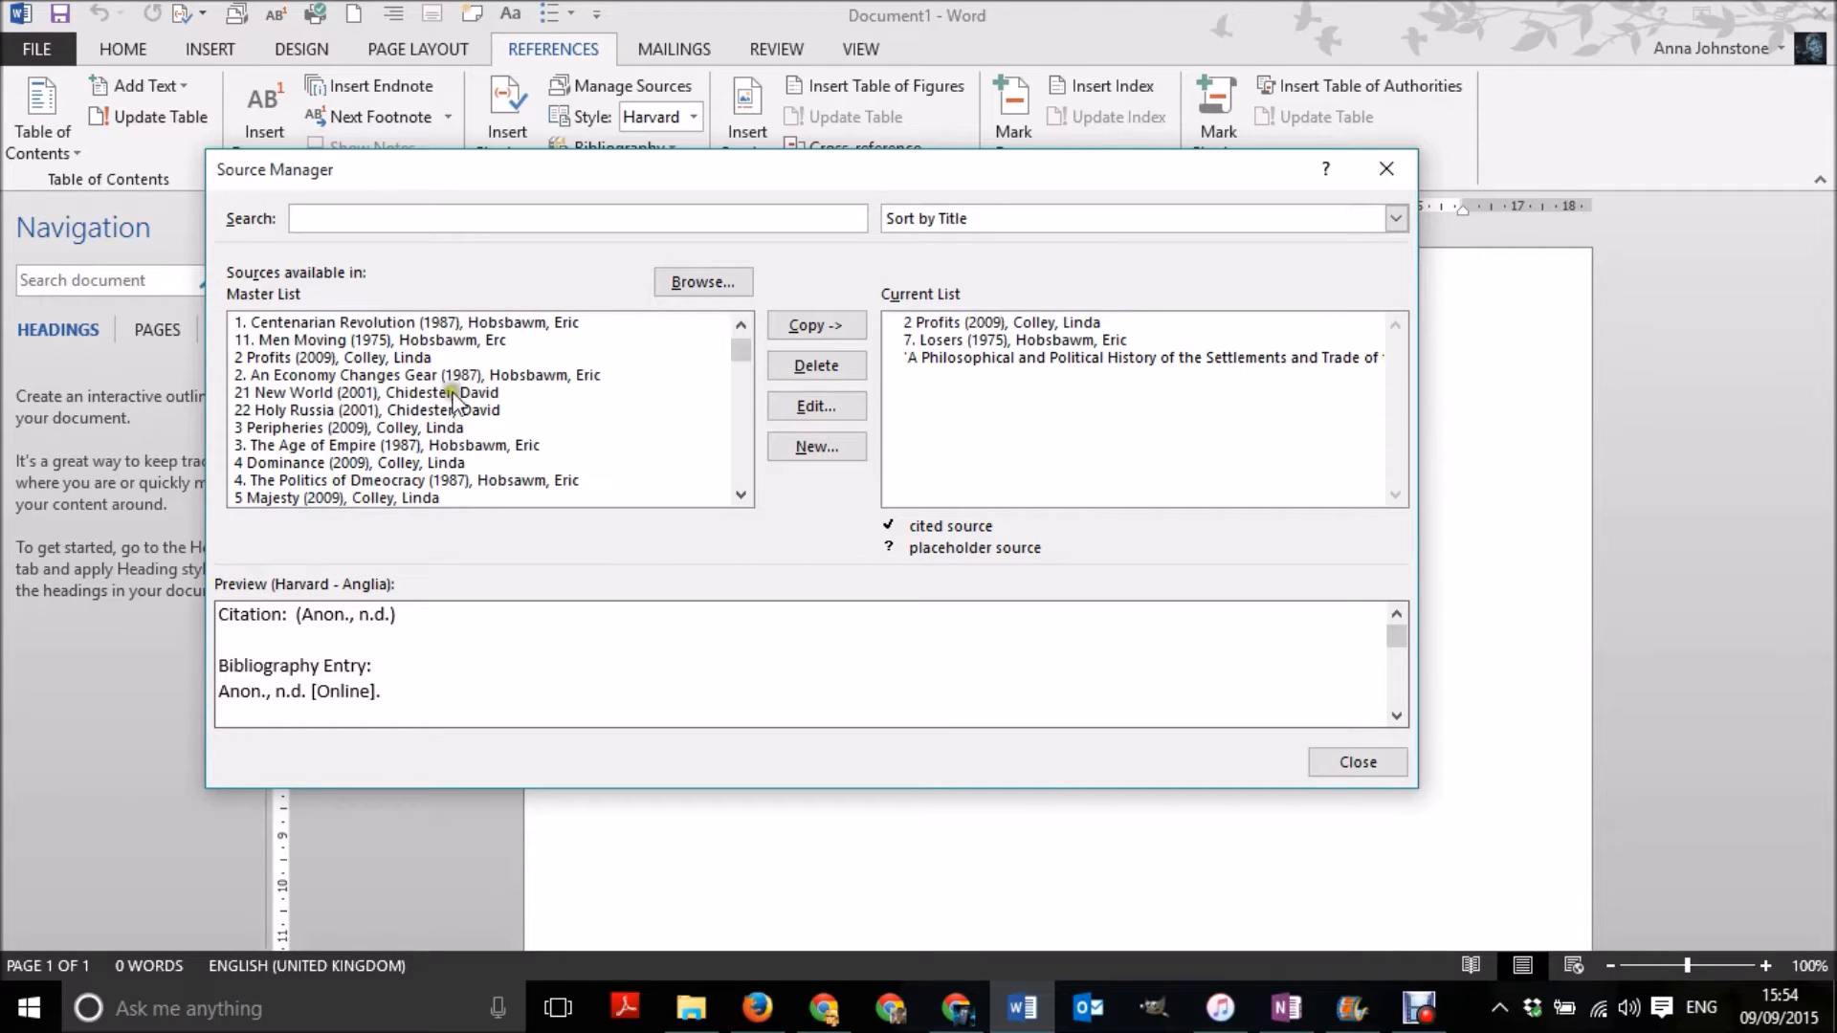
{"action": "left_click", "coordinate": [461, 427]}
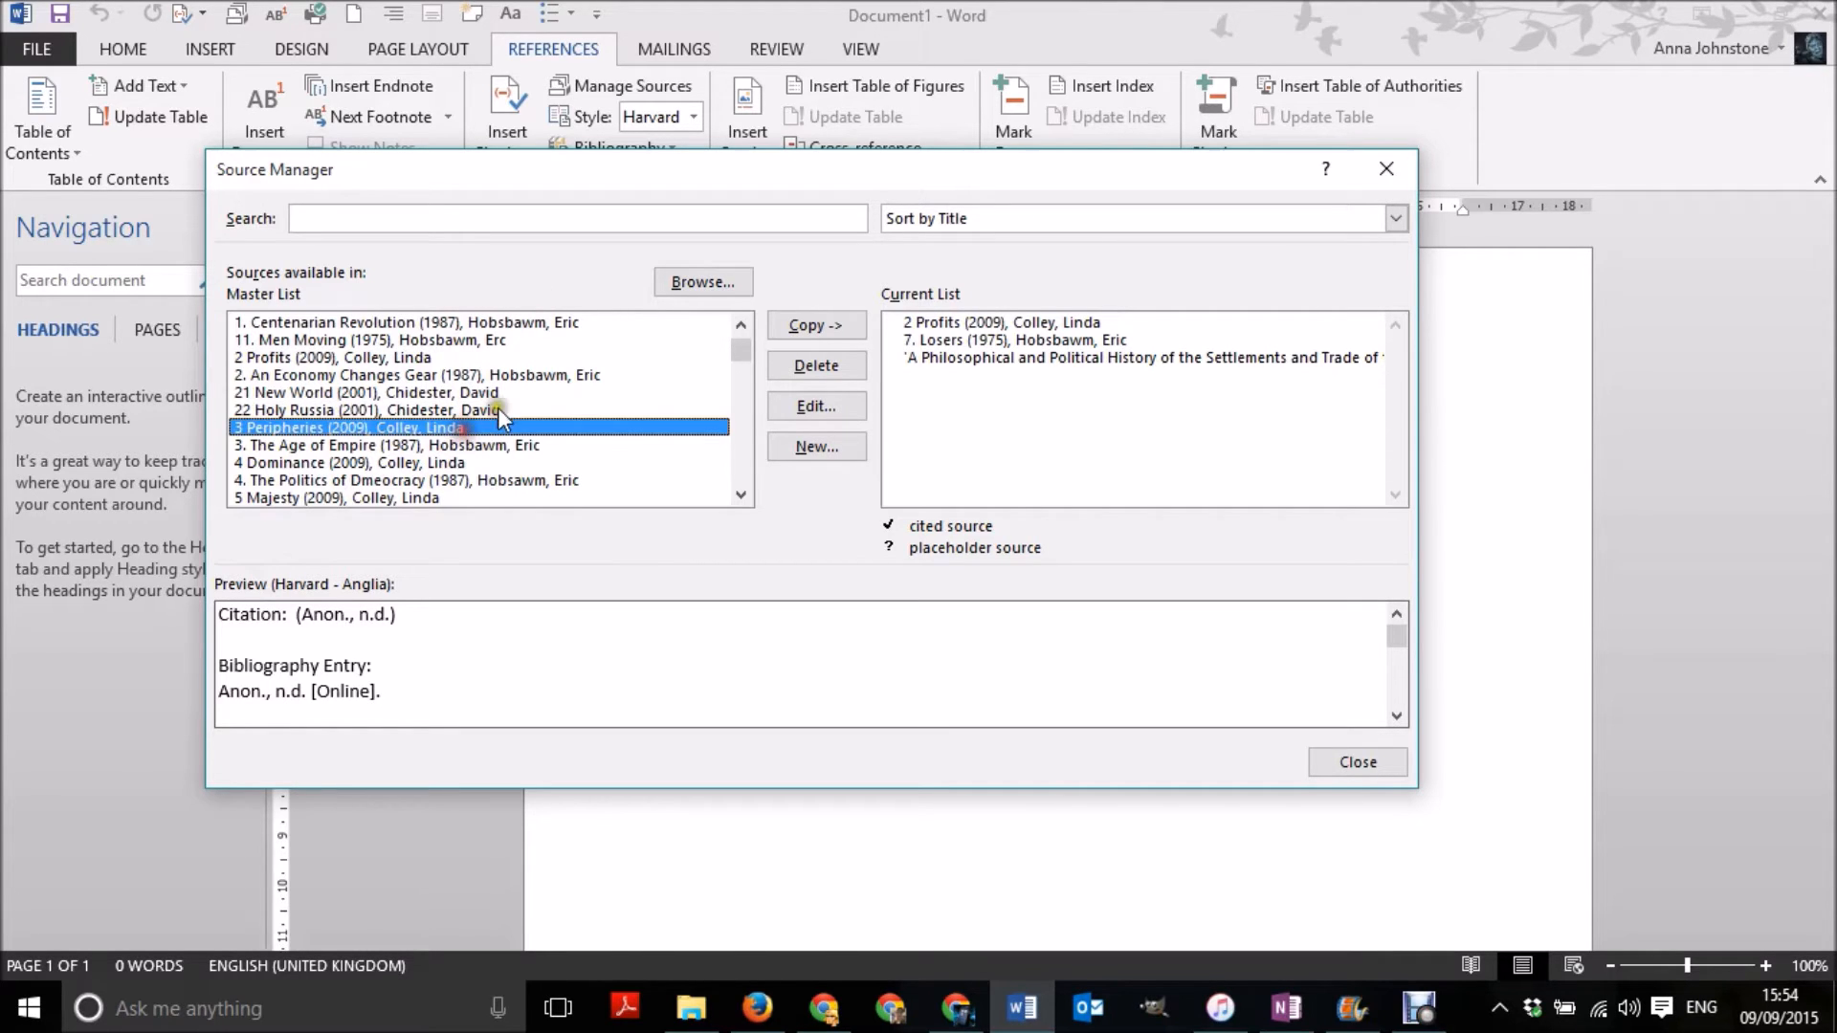
{"action": "left_click", "coordinate": [806, 325]}
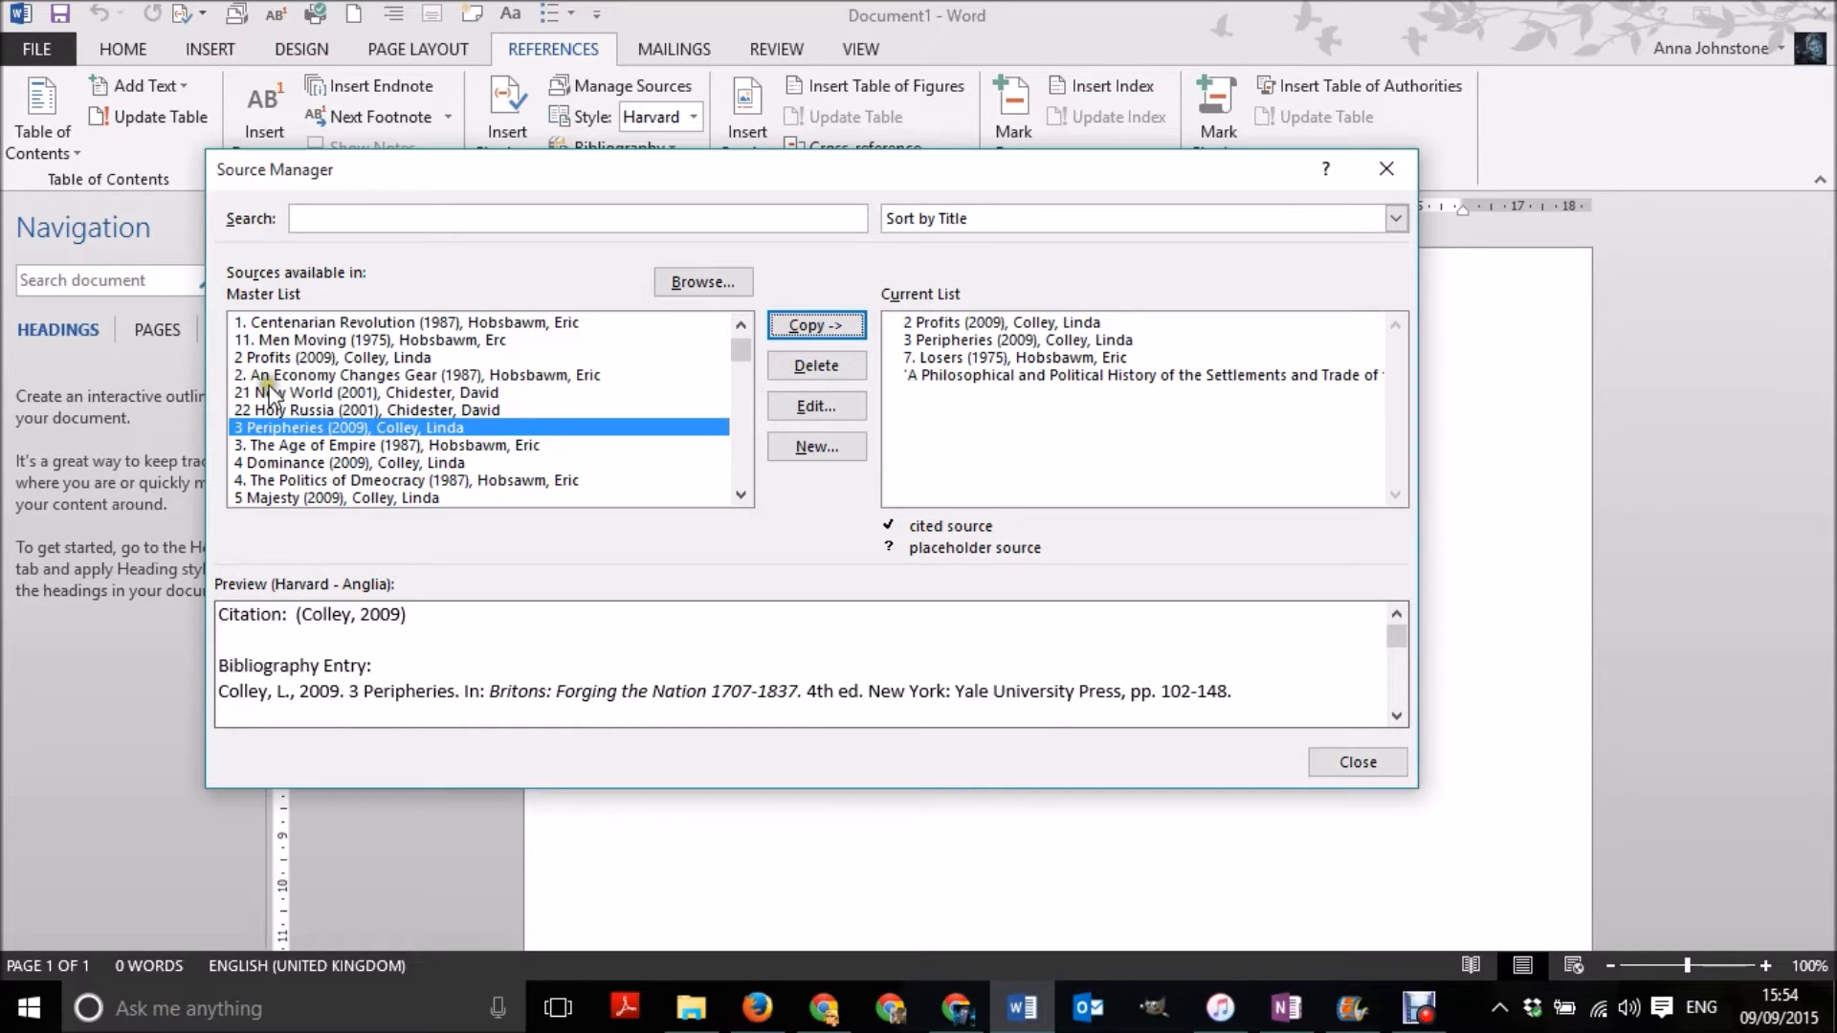
- Copy the source "4. The Politics of Dmeocracy" (1987) to the document's current list as well
{"action": "scroll", "coordinate": [508, 435], "scroll_direction": "down", "scroll_amount": 1}
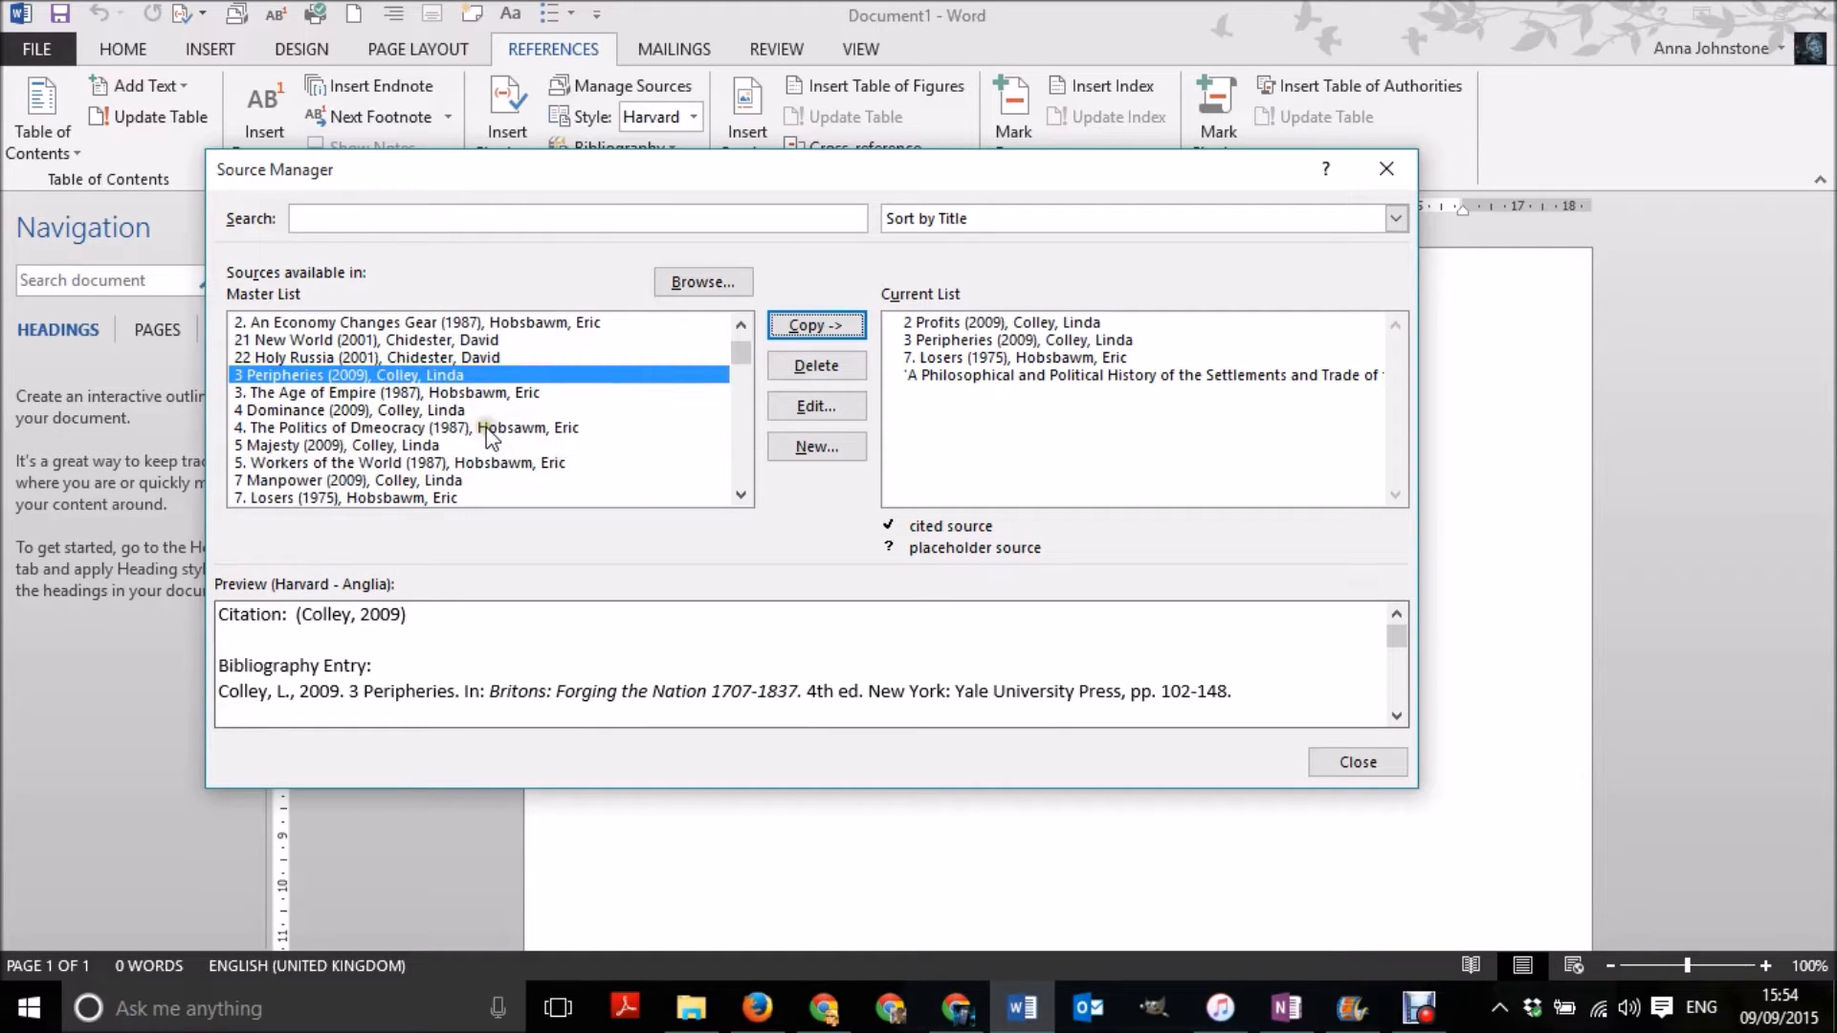
{"action": "left_click", "coordinate": [402, 428]}
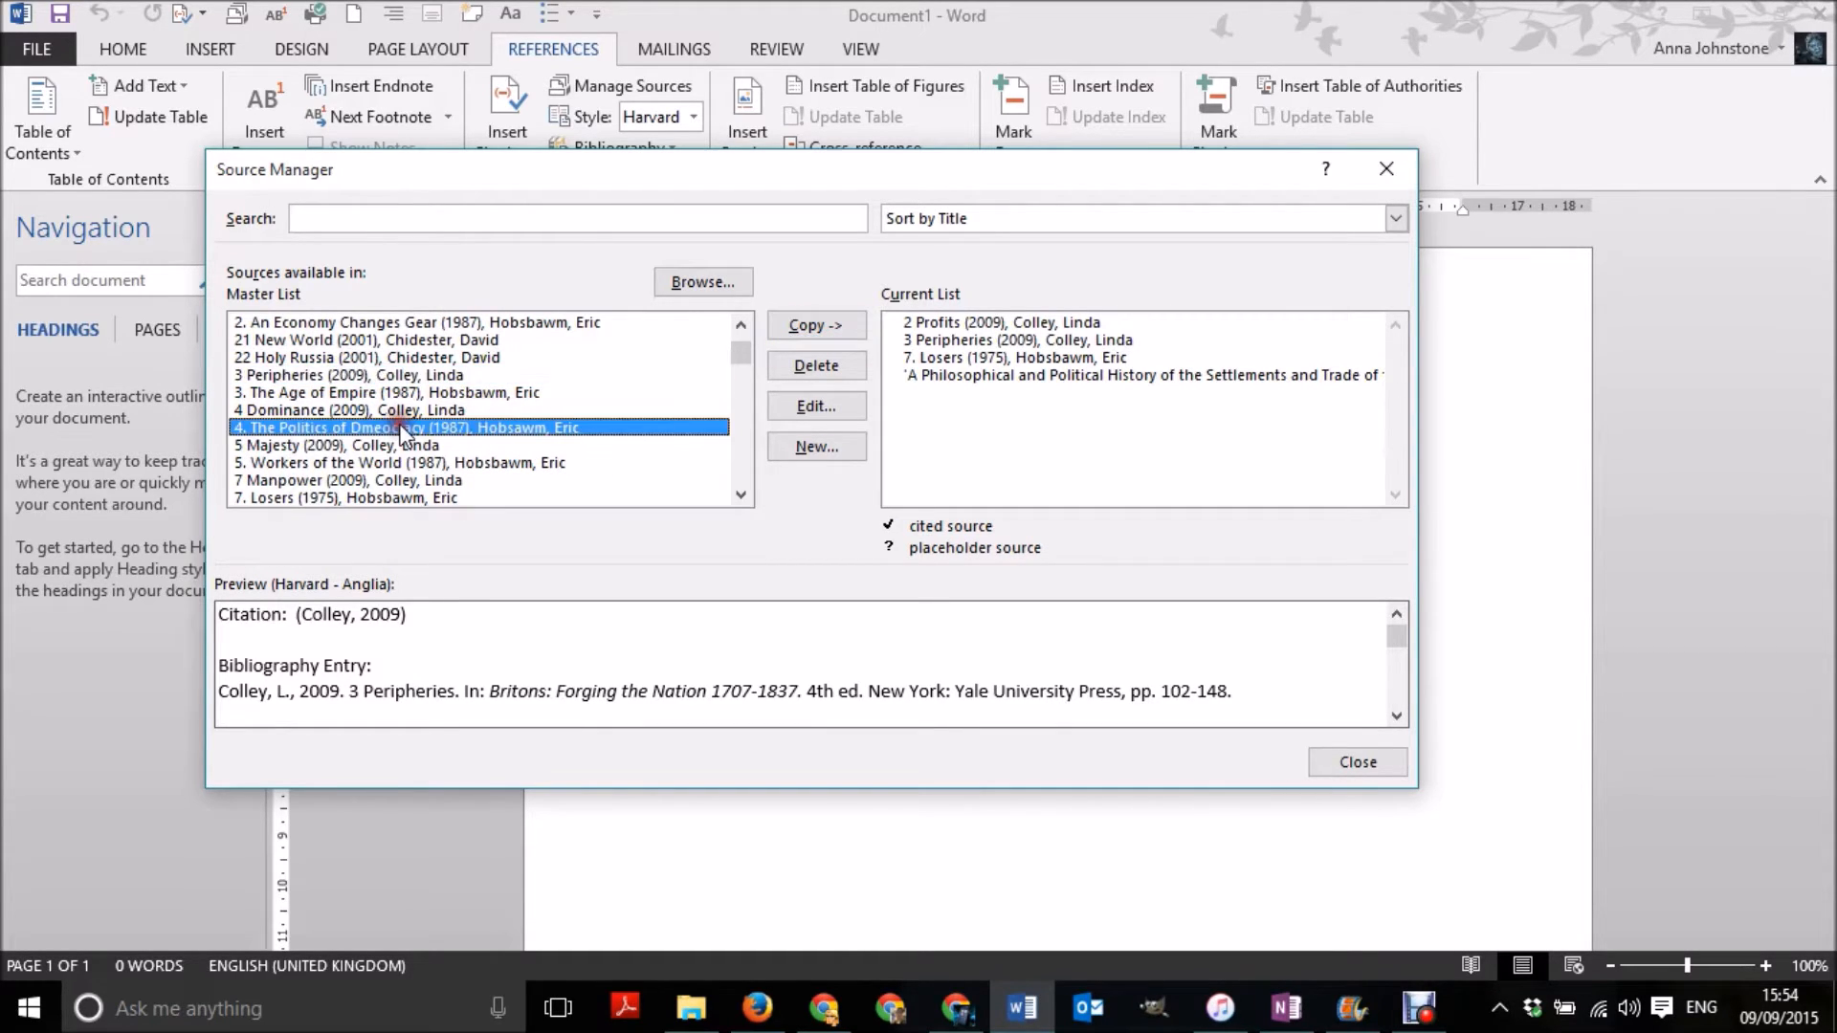
{"action": "left_click", "coordinate": [802, 331]}
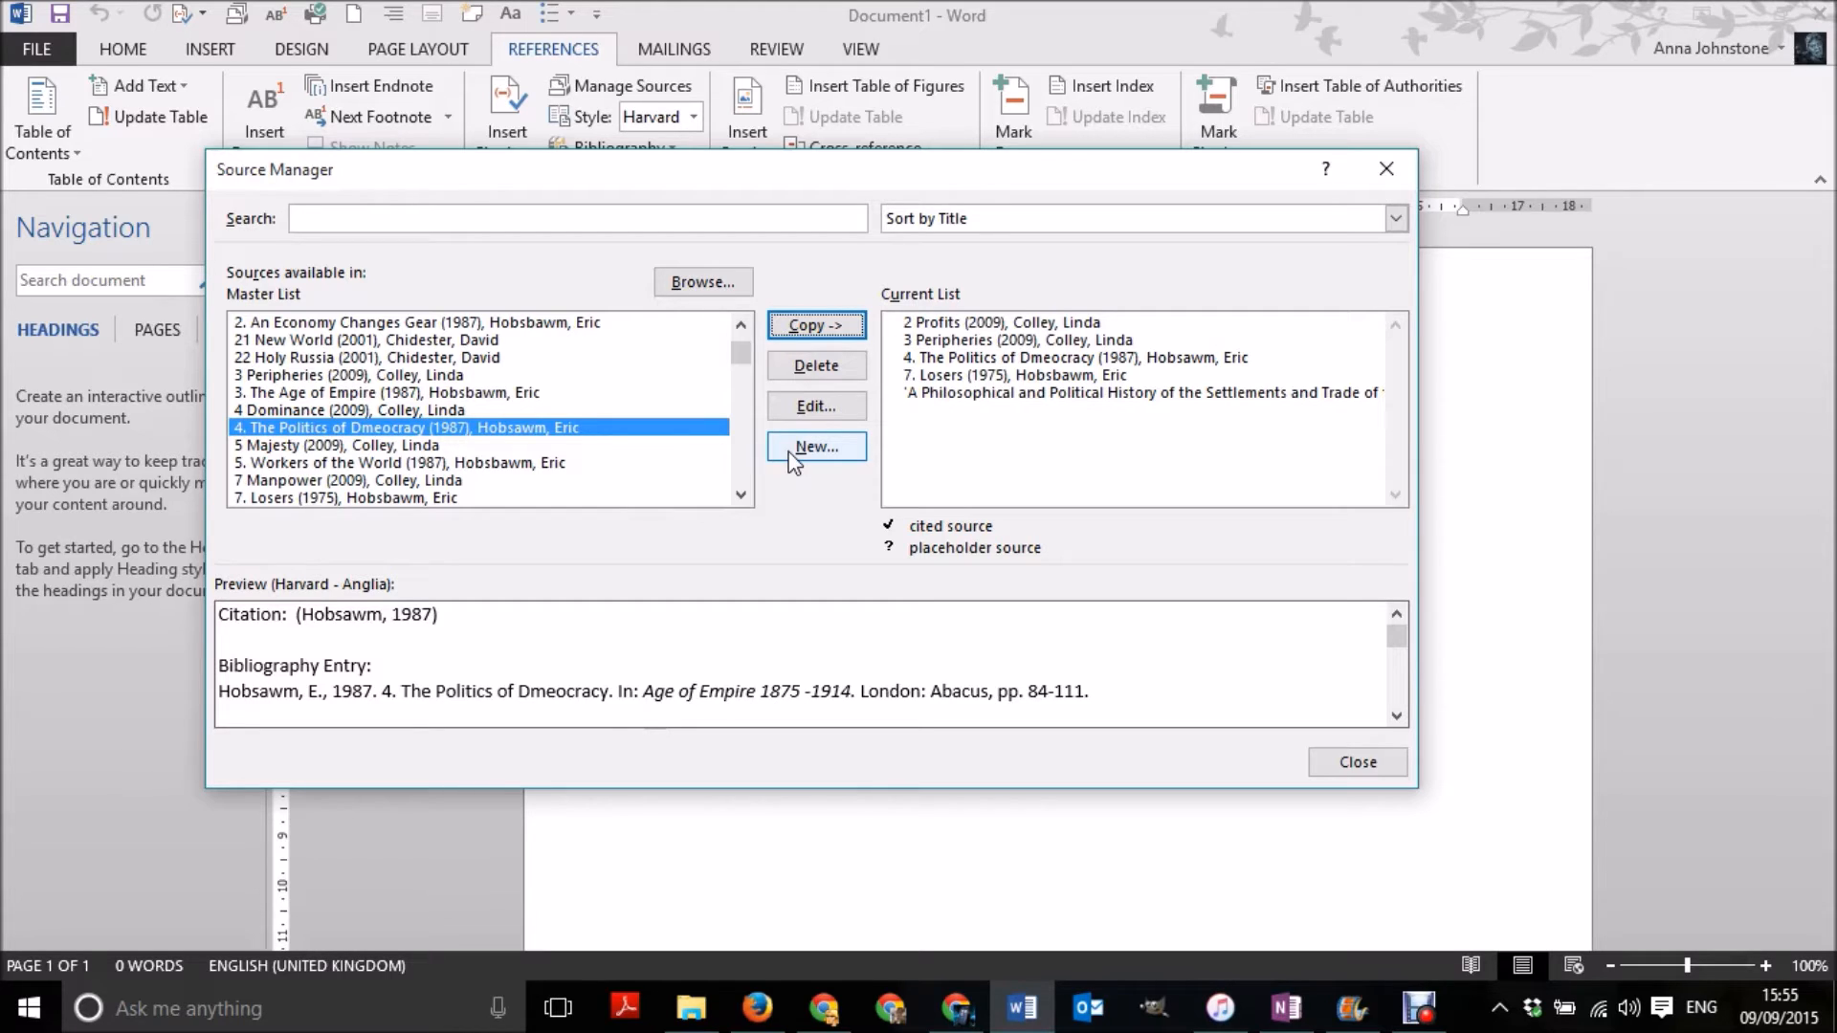
- Start a new Book source, examine its full set of bibliography fields, and return to the short set
{"action": "left_click", "coordinate": [816, 447]}
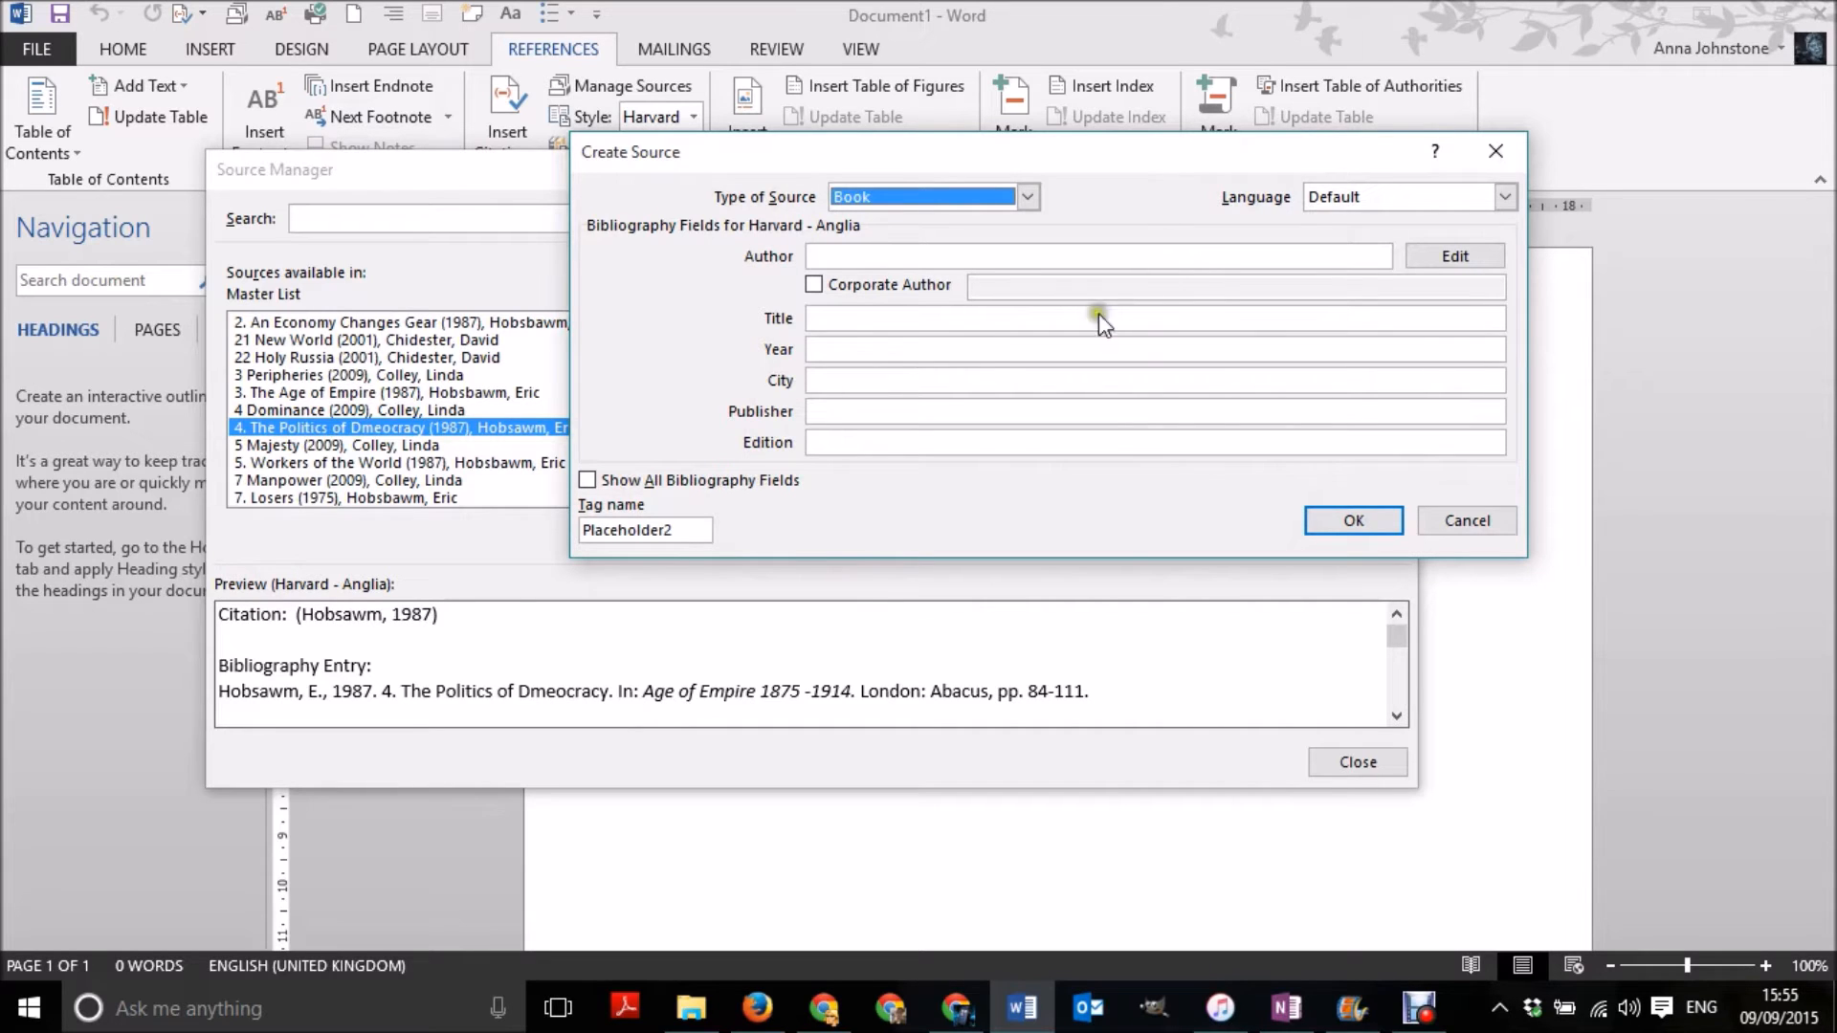
{"action": "left_click", "coordinate": [586, 479]}
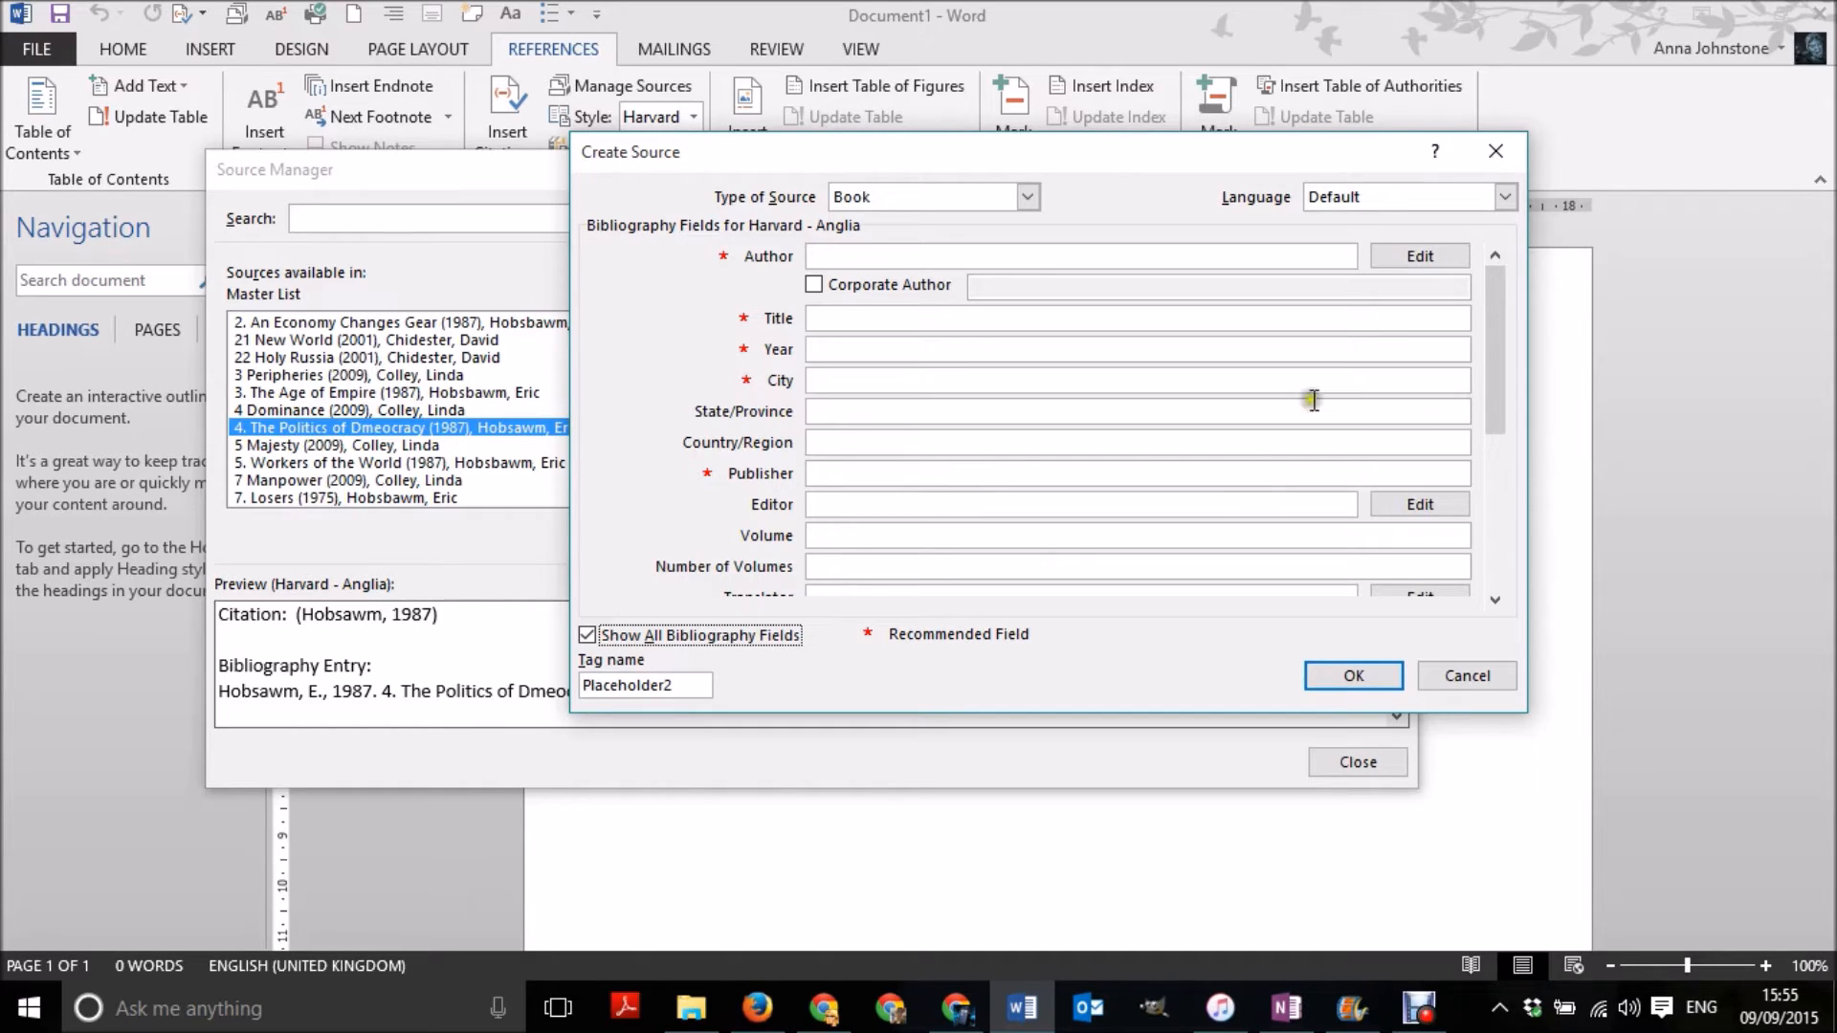
{"action": "left_click", "coordinate": [587, 635]}
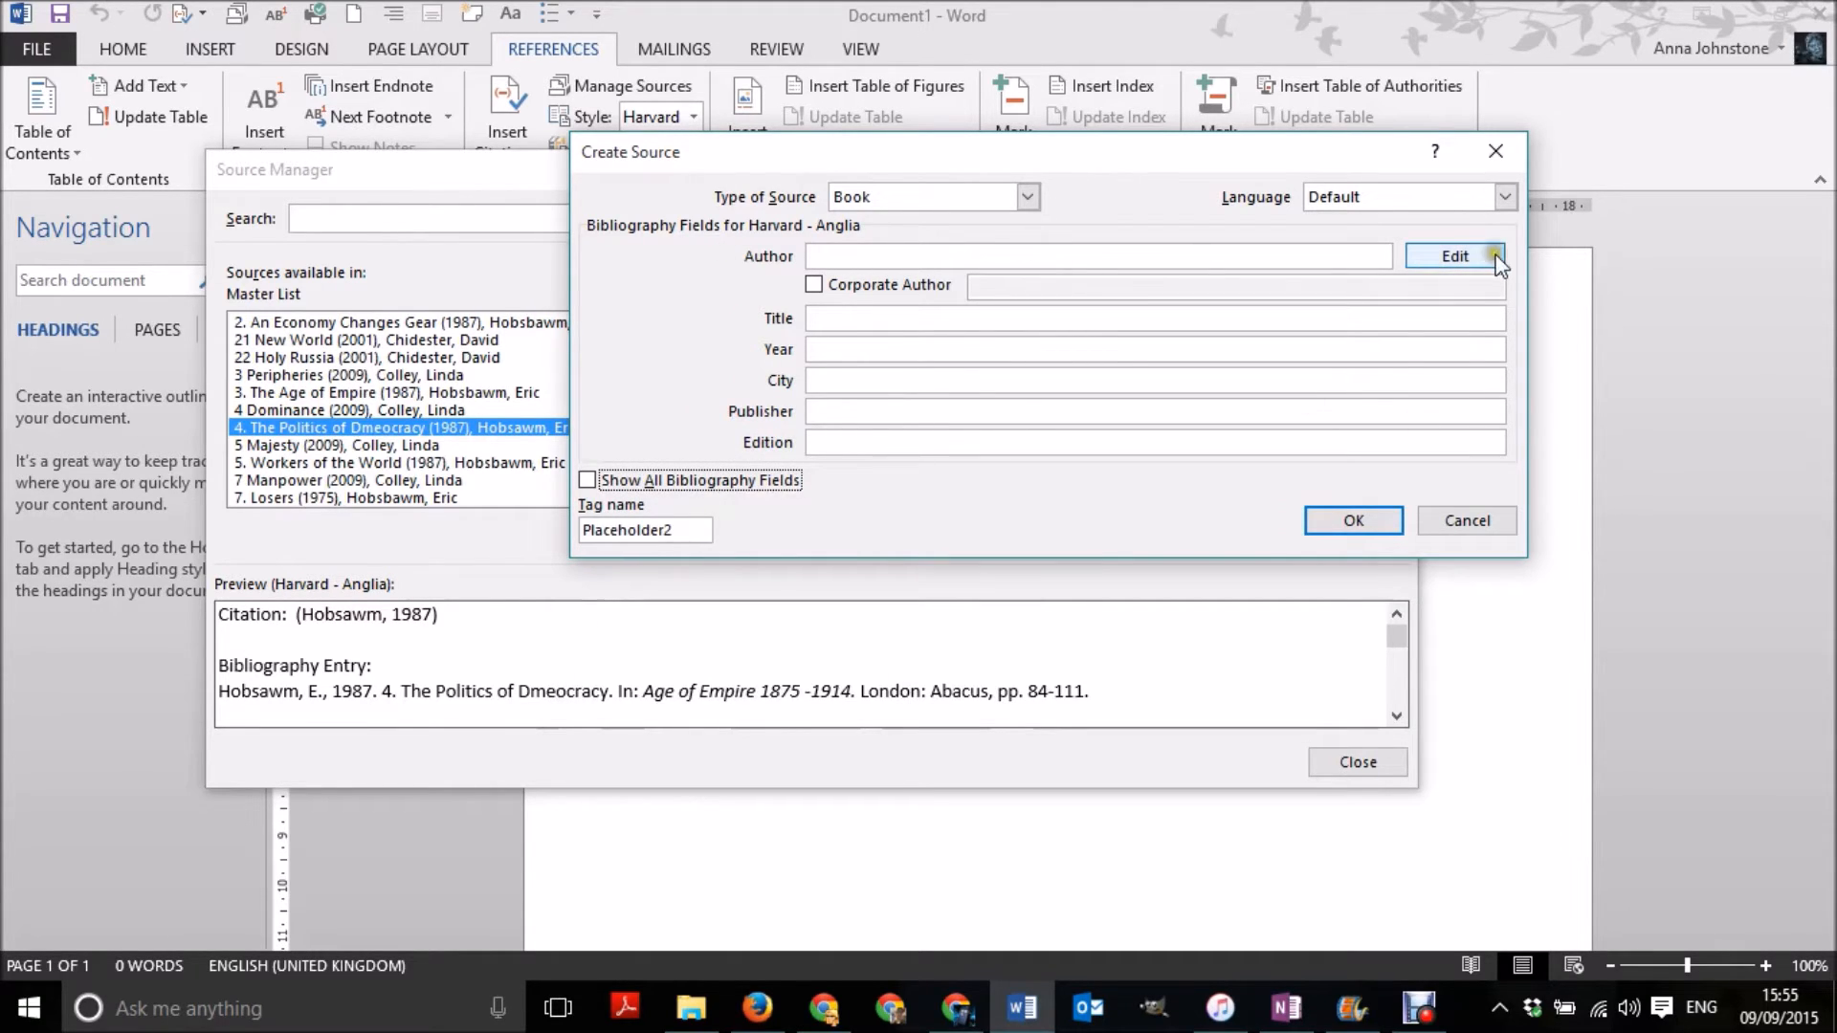
- Add an author to the new source with last name Hobsbawm and first name Eric
{"action": "left_click", "coordinate": [1469, 245]}
{"action": "left_click", "coordinate": [1500, 261]}
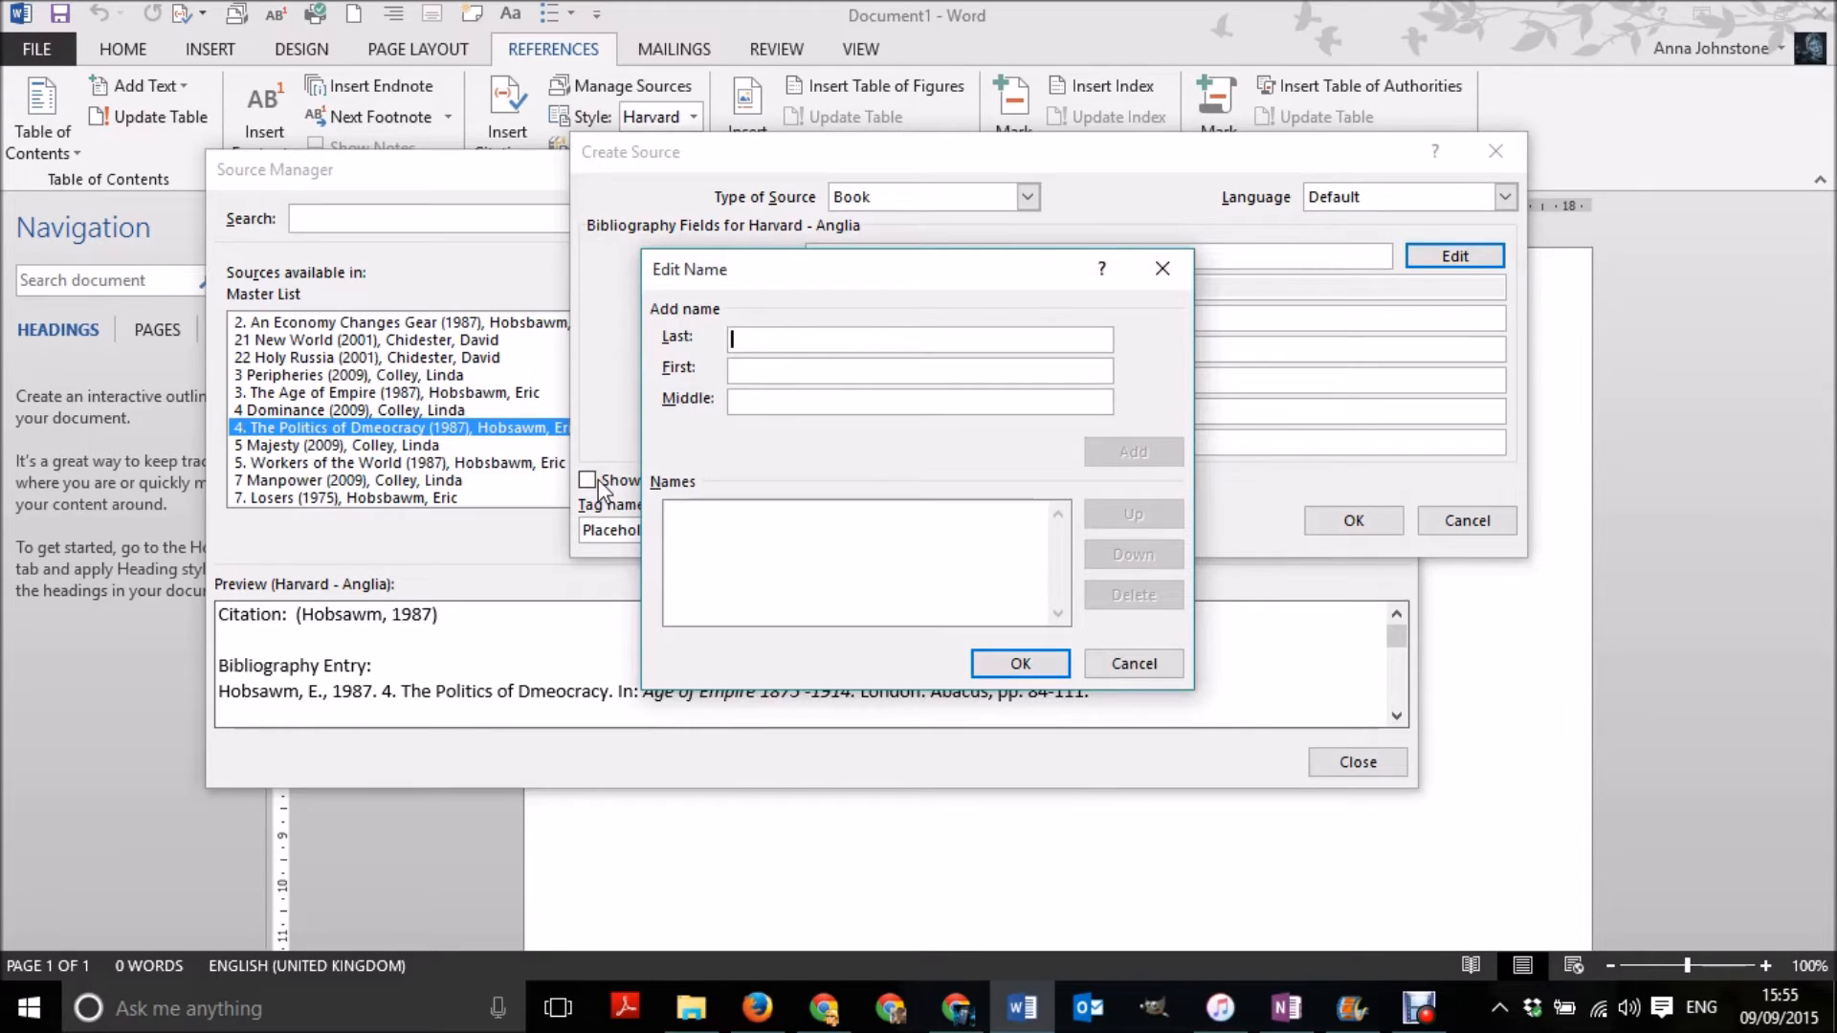
{"action": "type", "text": "Hobsba"}
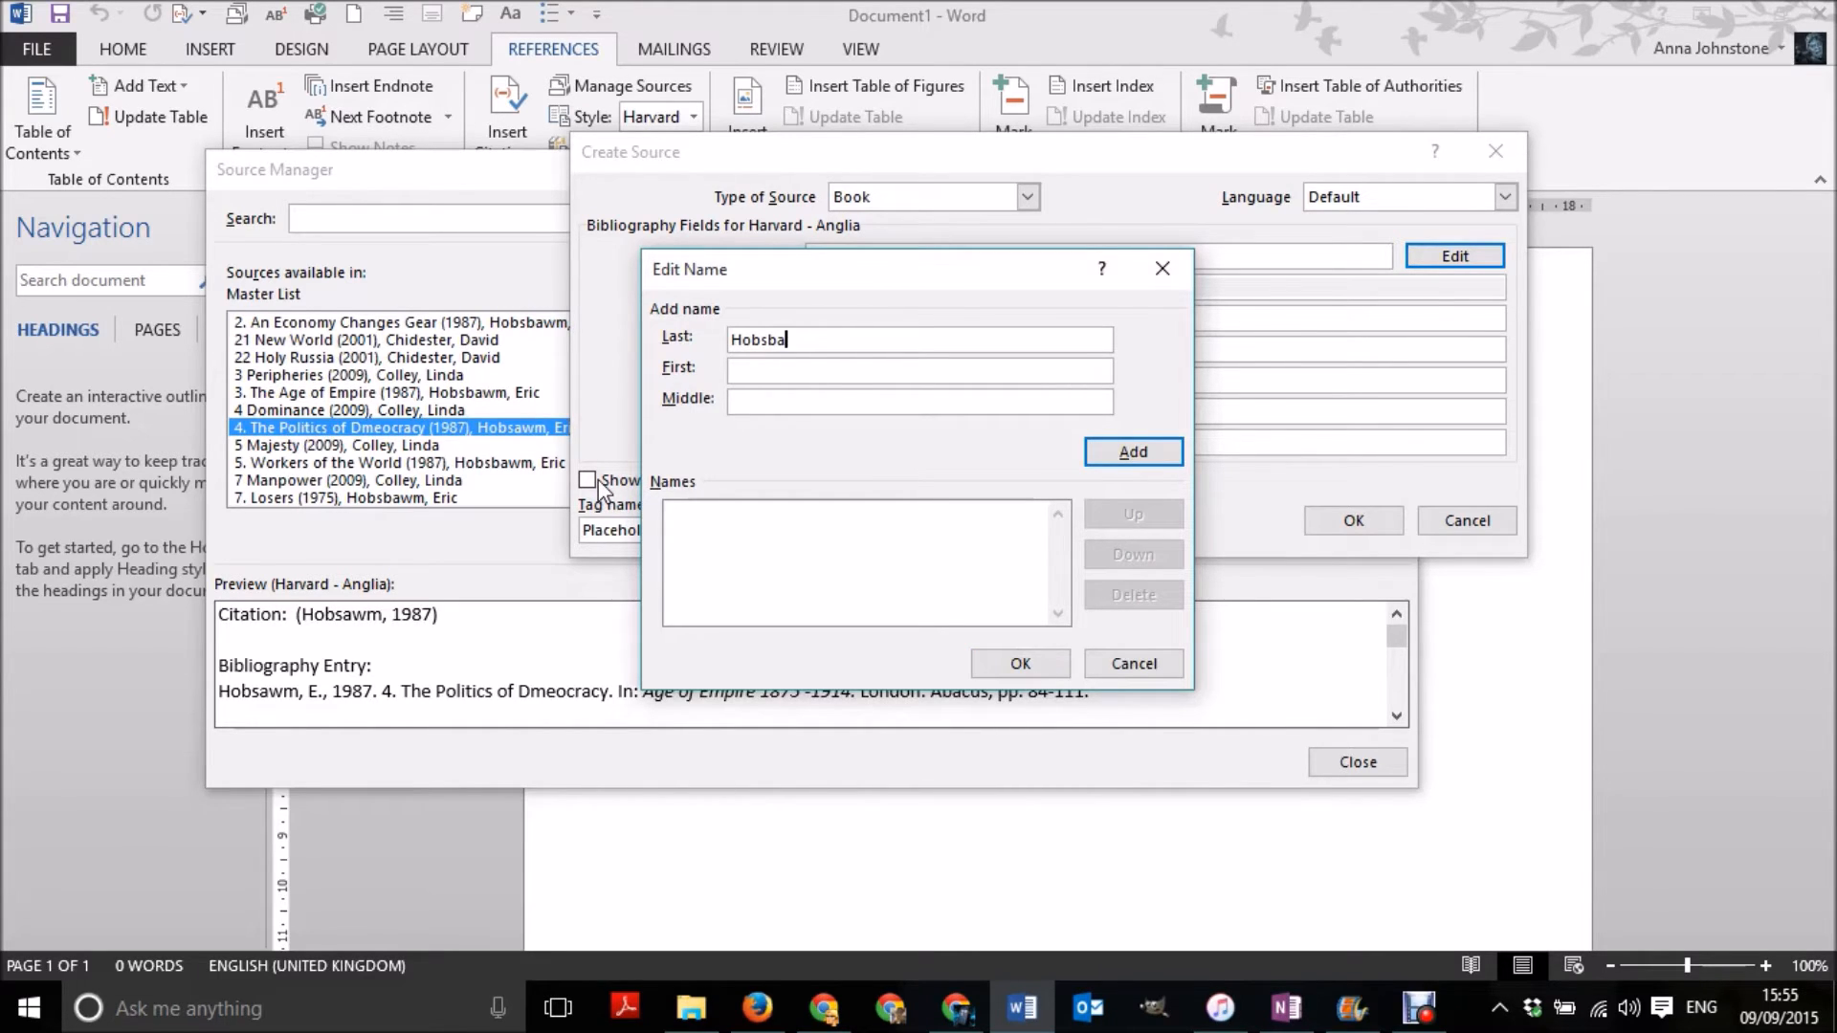
{"action": "type", "text": "w"}
{"action": "type", "text": "m"}
{"action": "type", "text": "Eric"}
{"action": "left_click", "coordinate": [1151, 453]}
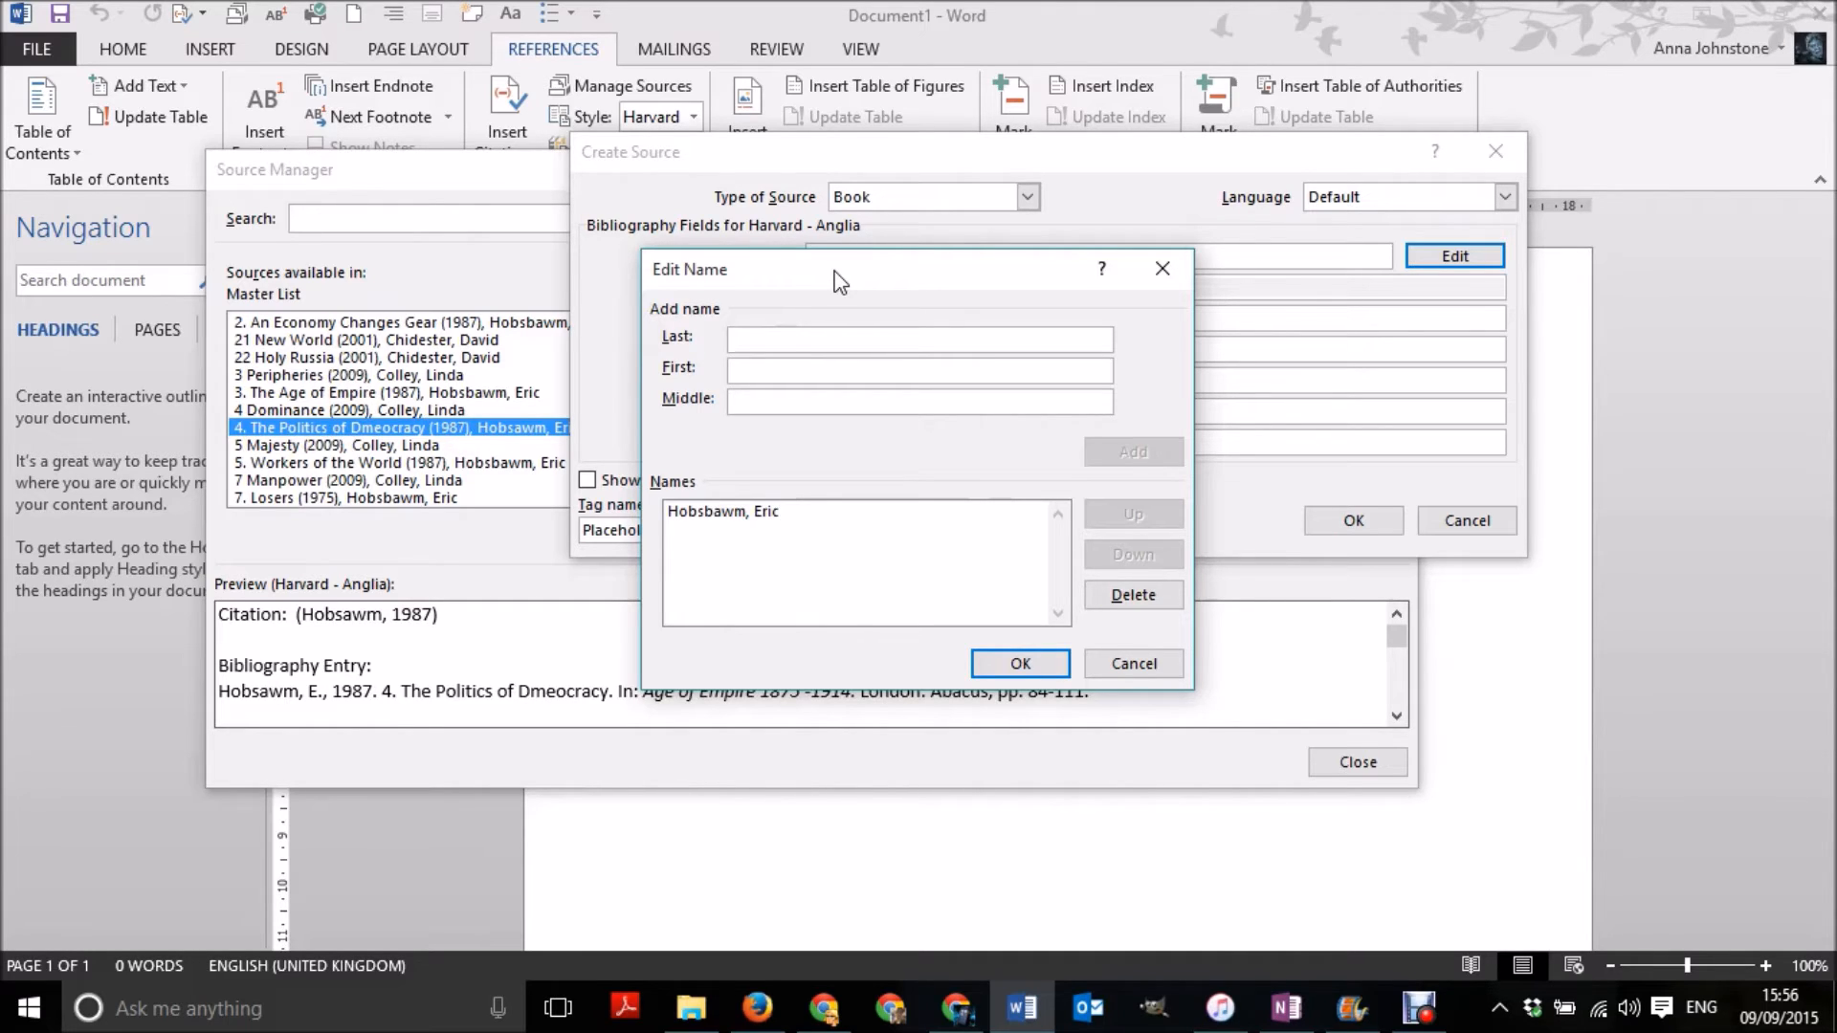
- Add a second author with last name Packenham and first name Thomas, and accept the author names
{"action": "type", "text": "Pack"}
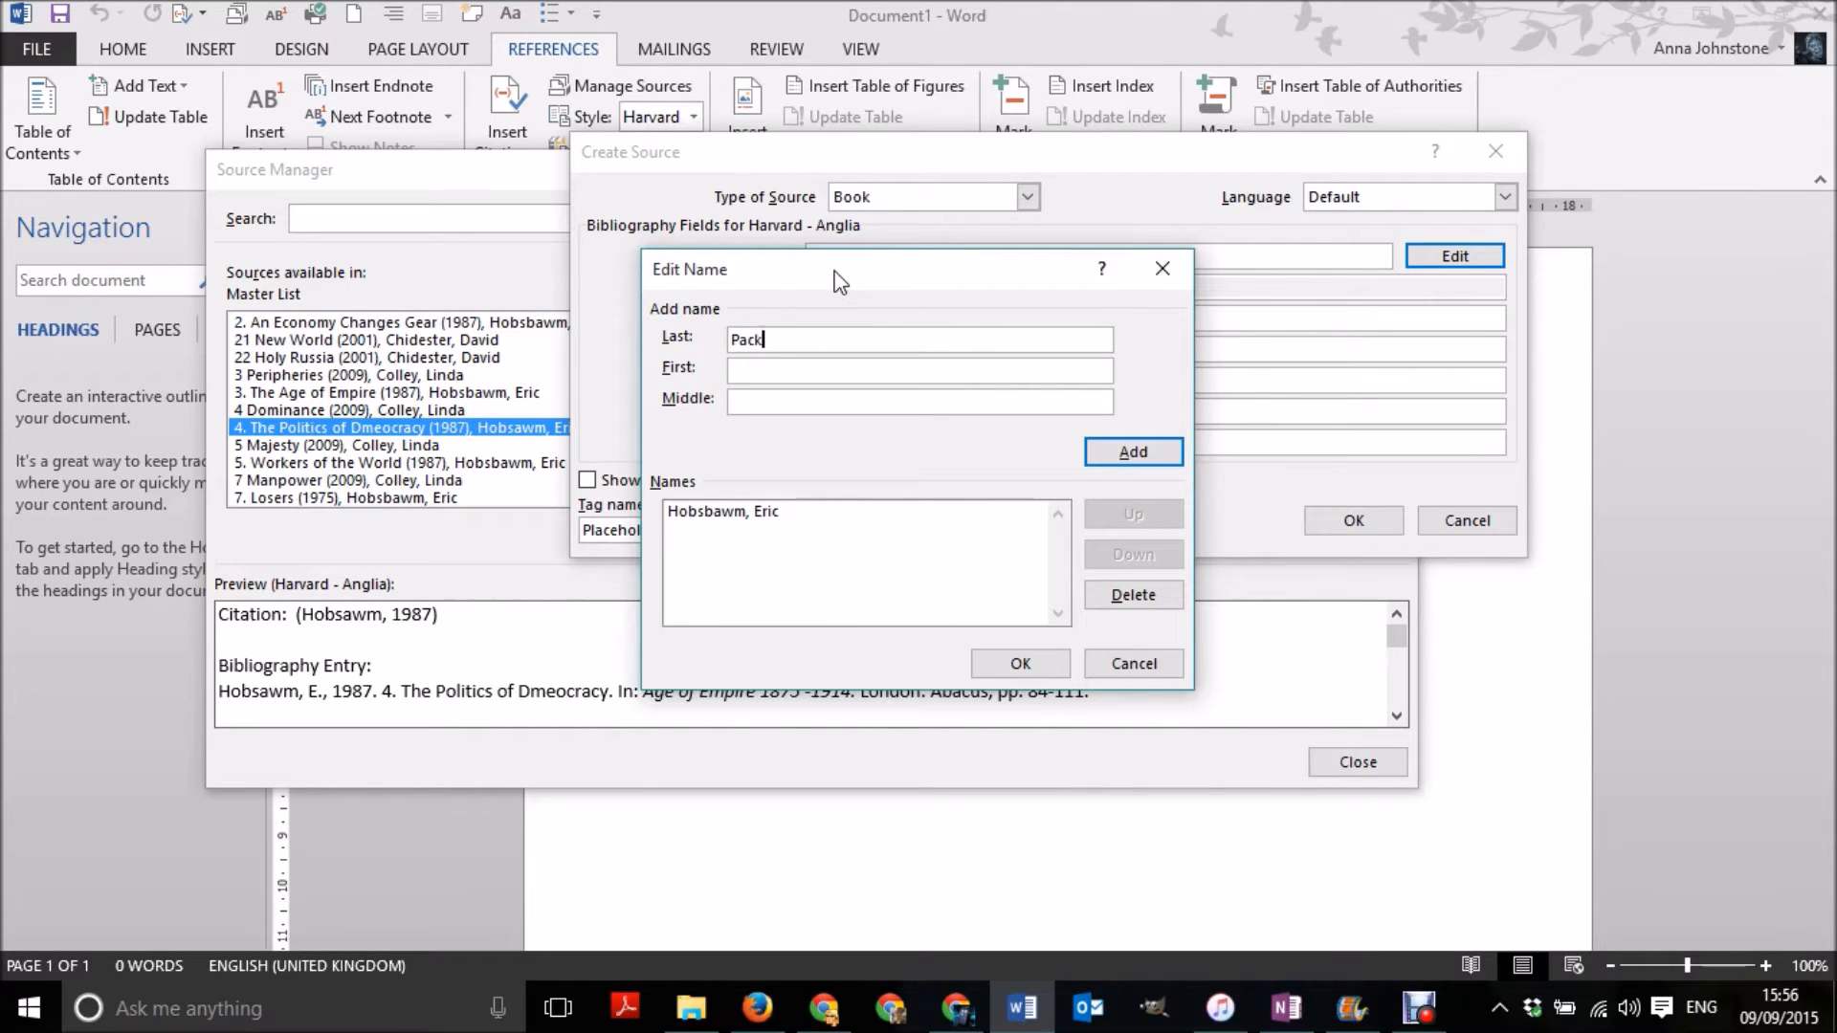
{"action": "type", "text": "enham"}
{"action": "key", "text": "Tab"}
{"action": "type", "text": "Thomas"}
{"action": "left_click", "coordinate": [1164, 461]}
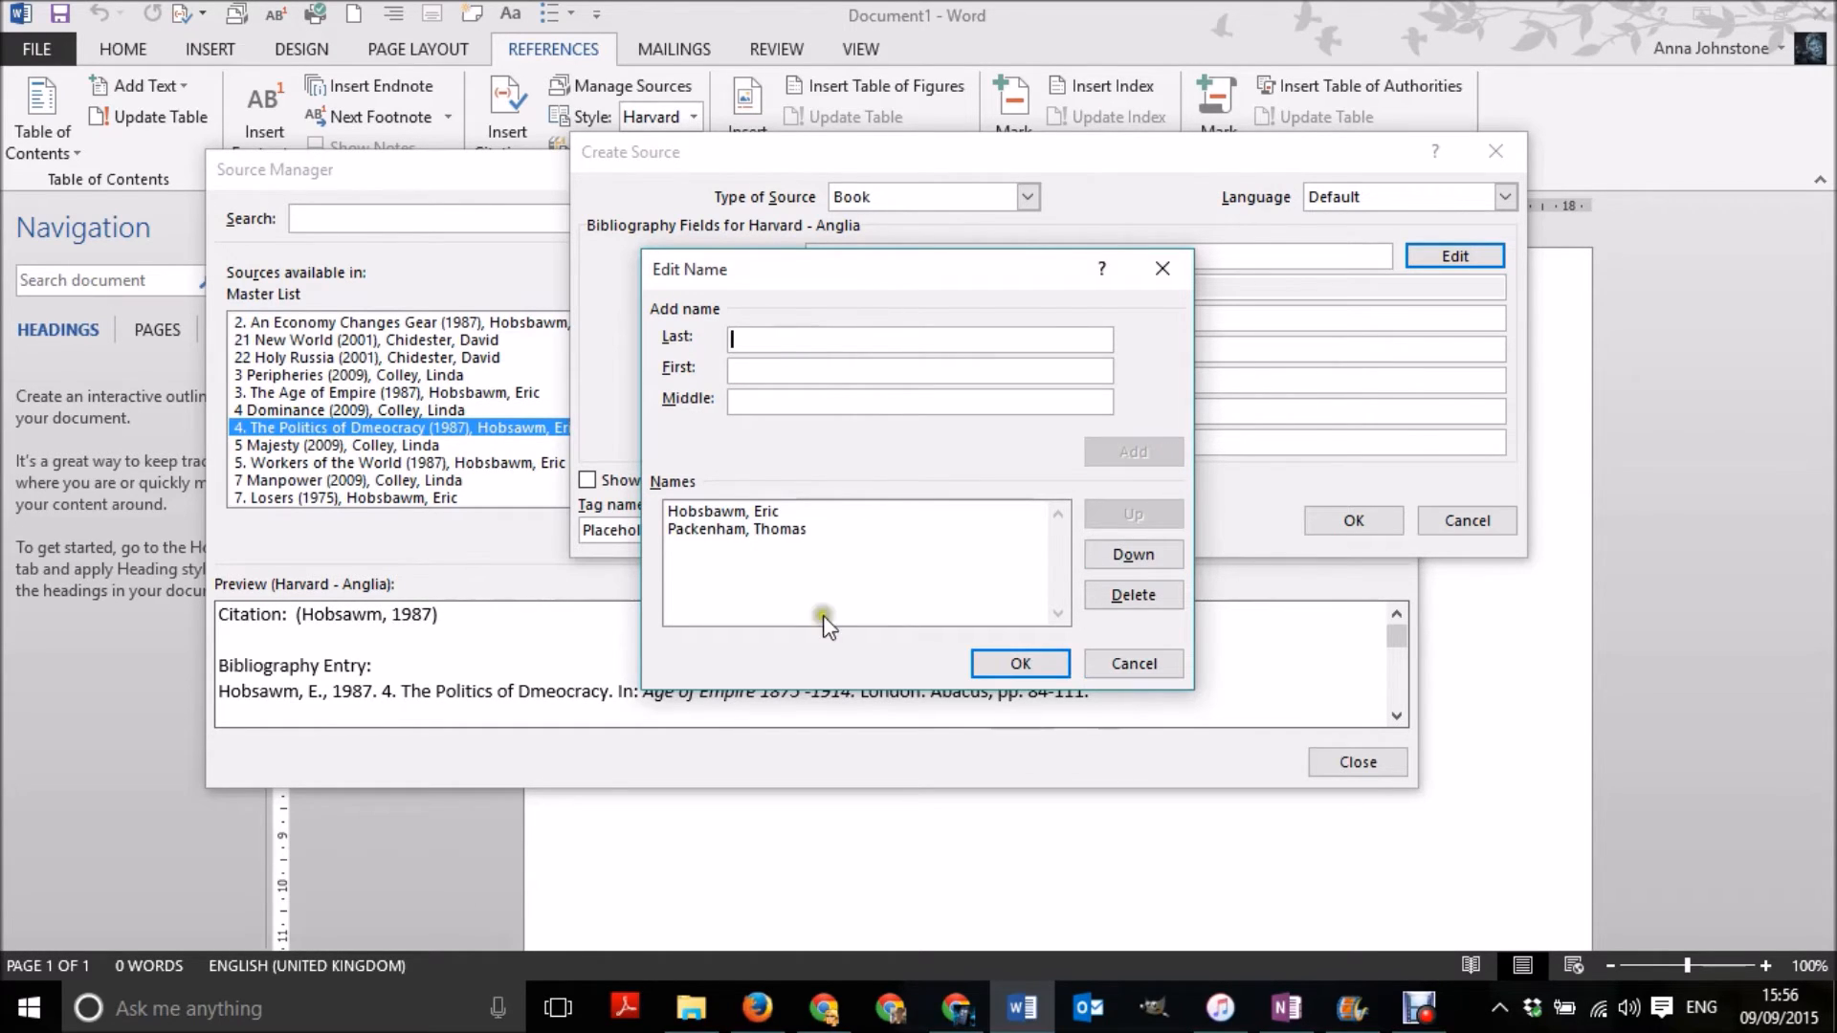
{"action": "left_click", "coordinate": [1000, 670]}
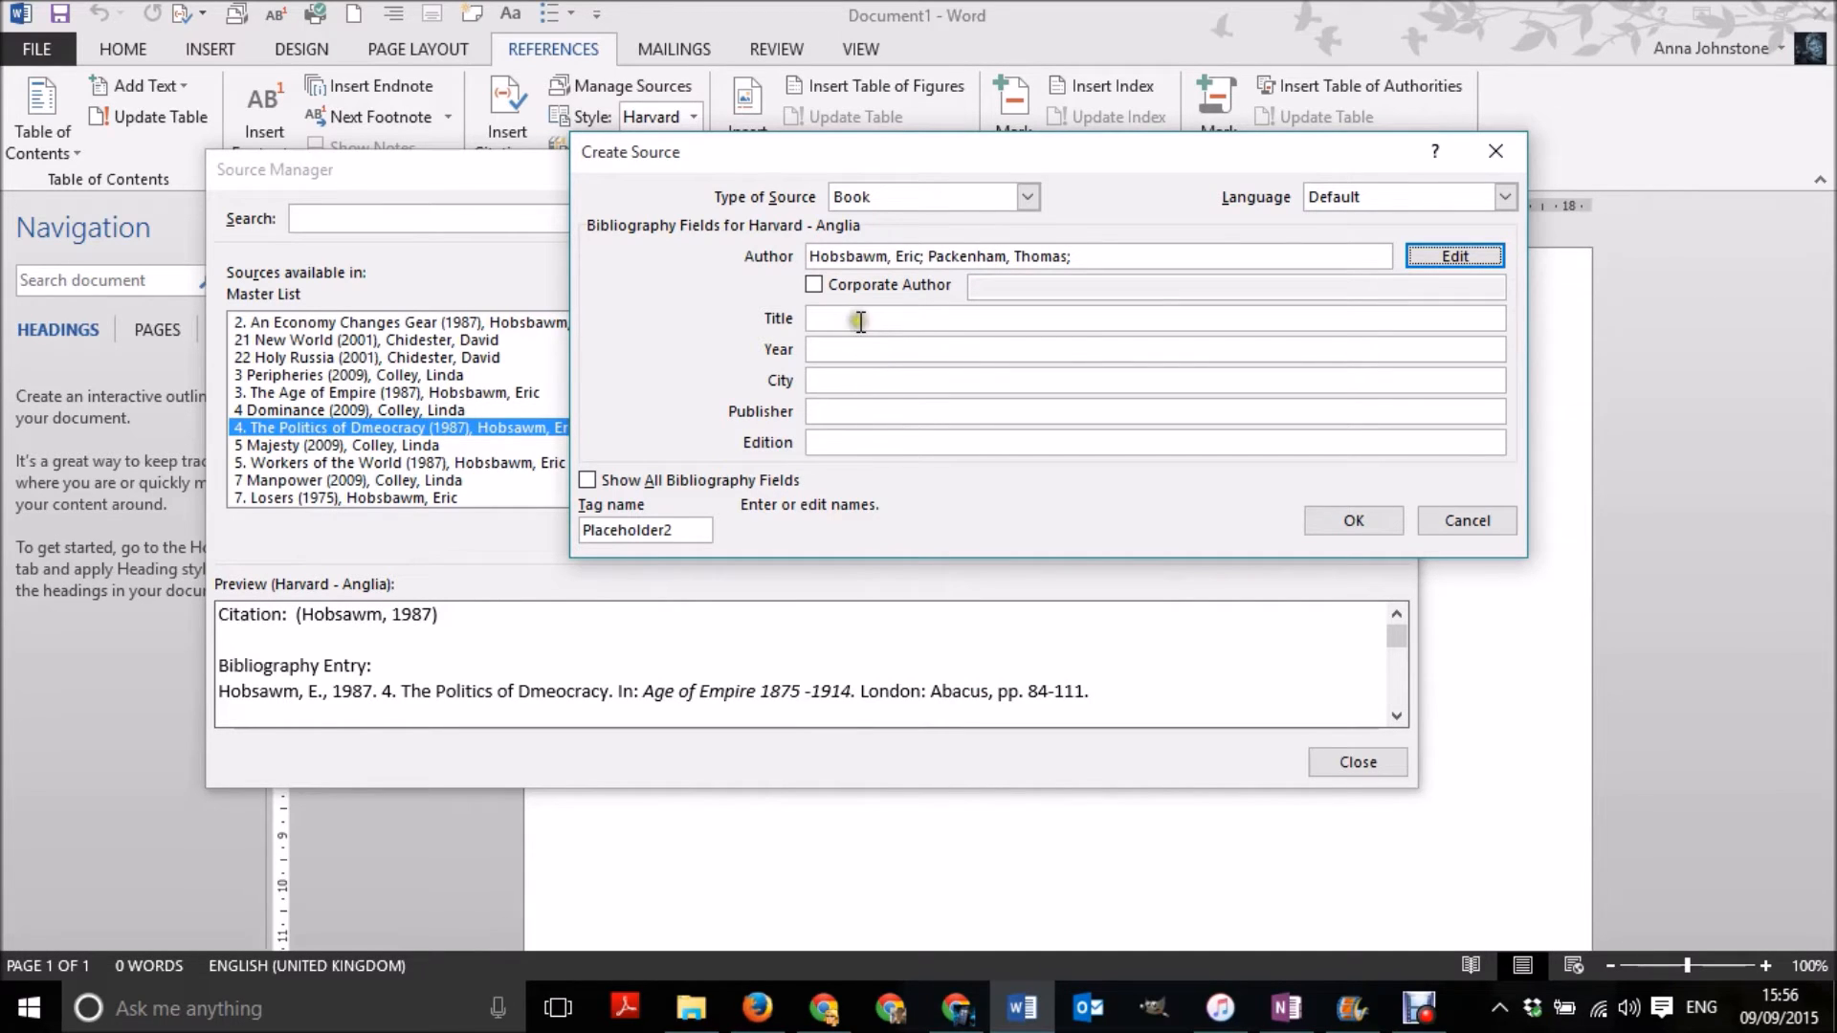
- Try the Journal Article and Report types for the new source, and discard the source without saving it
{"action": "left_click", "coordinate": [873, 366]}
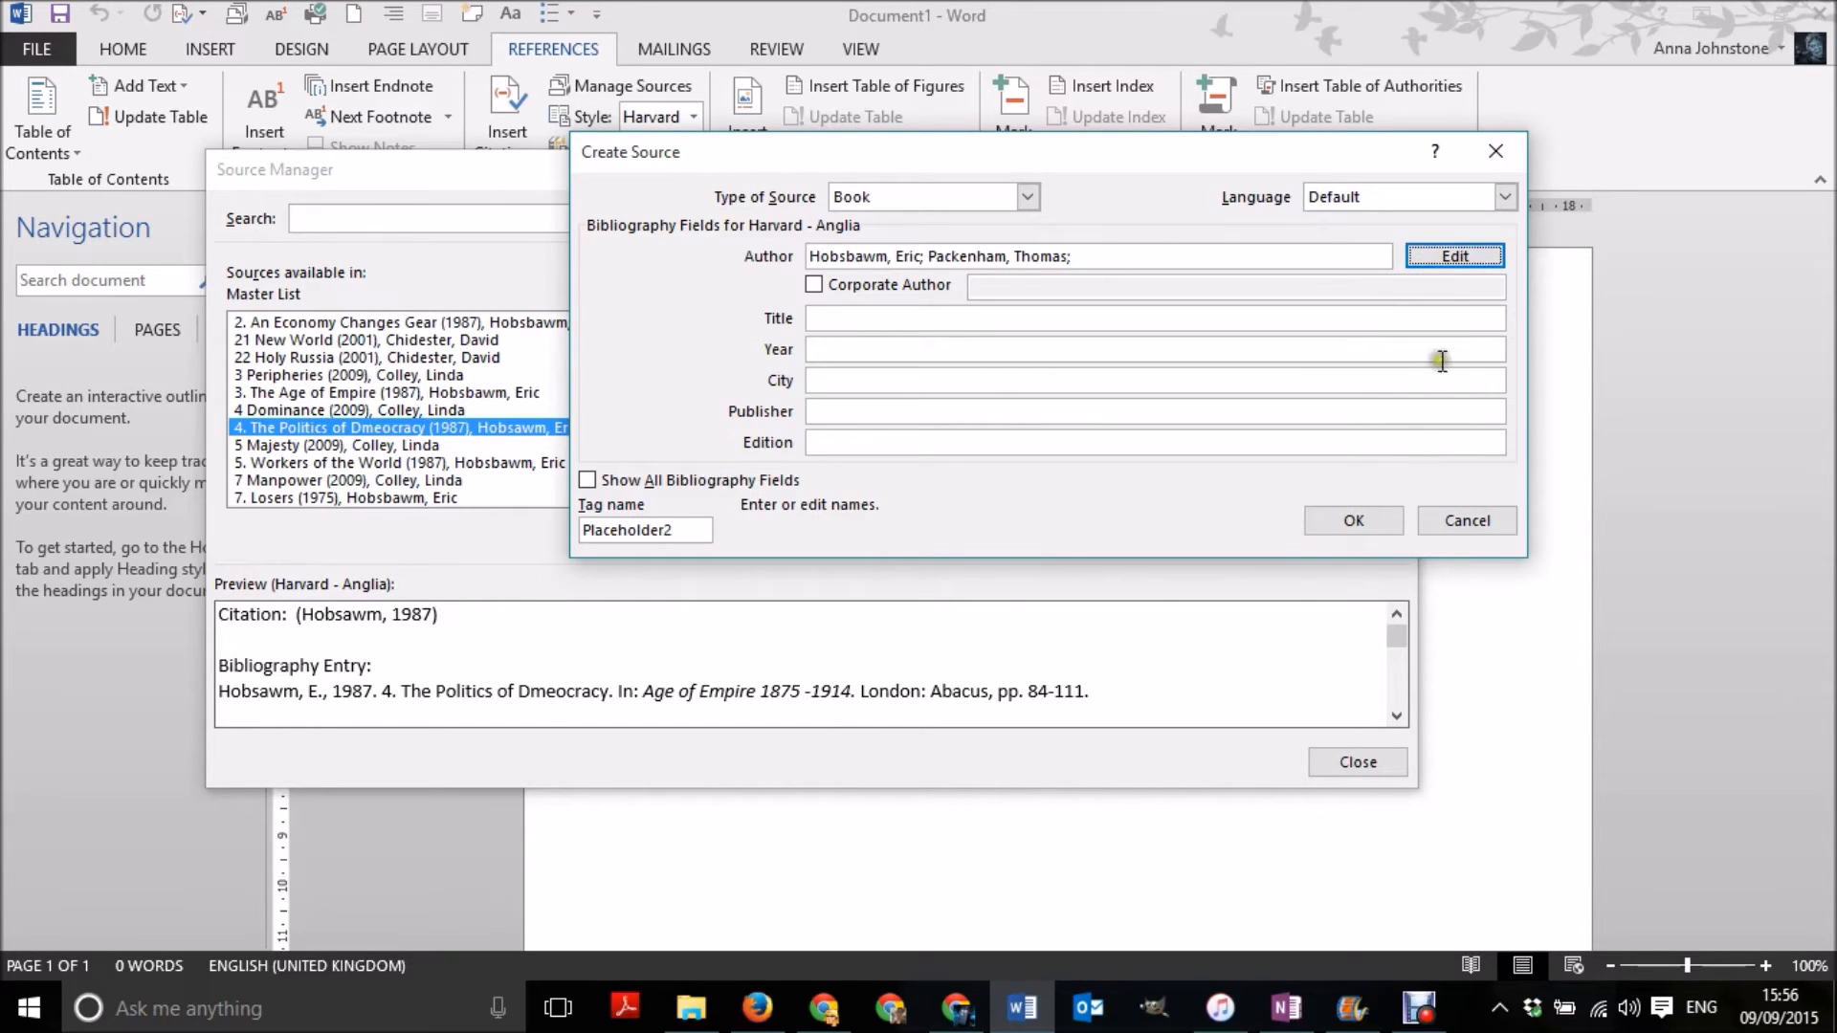
{"action": "left_click", "coordinate": [1028, 197]}
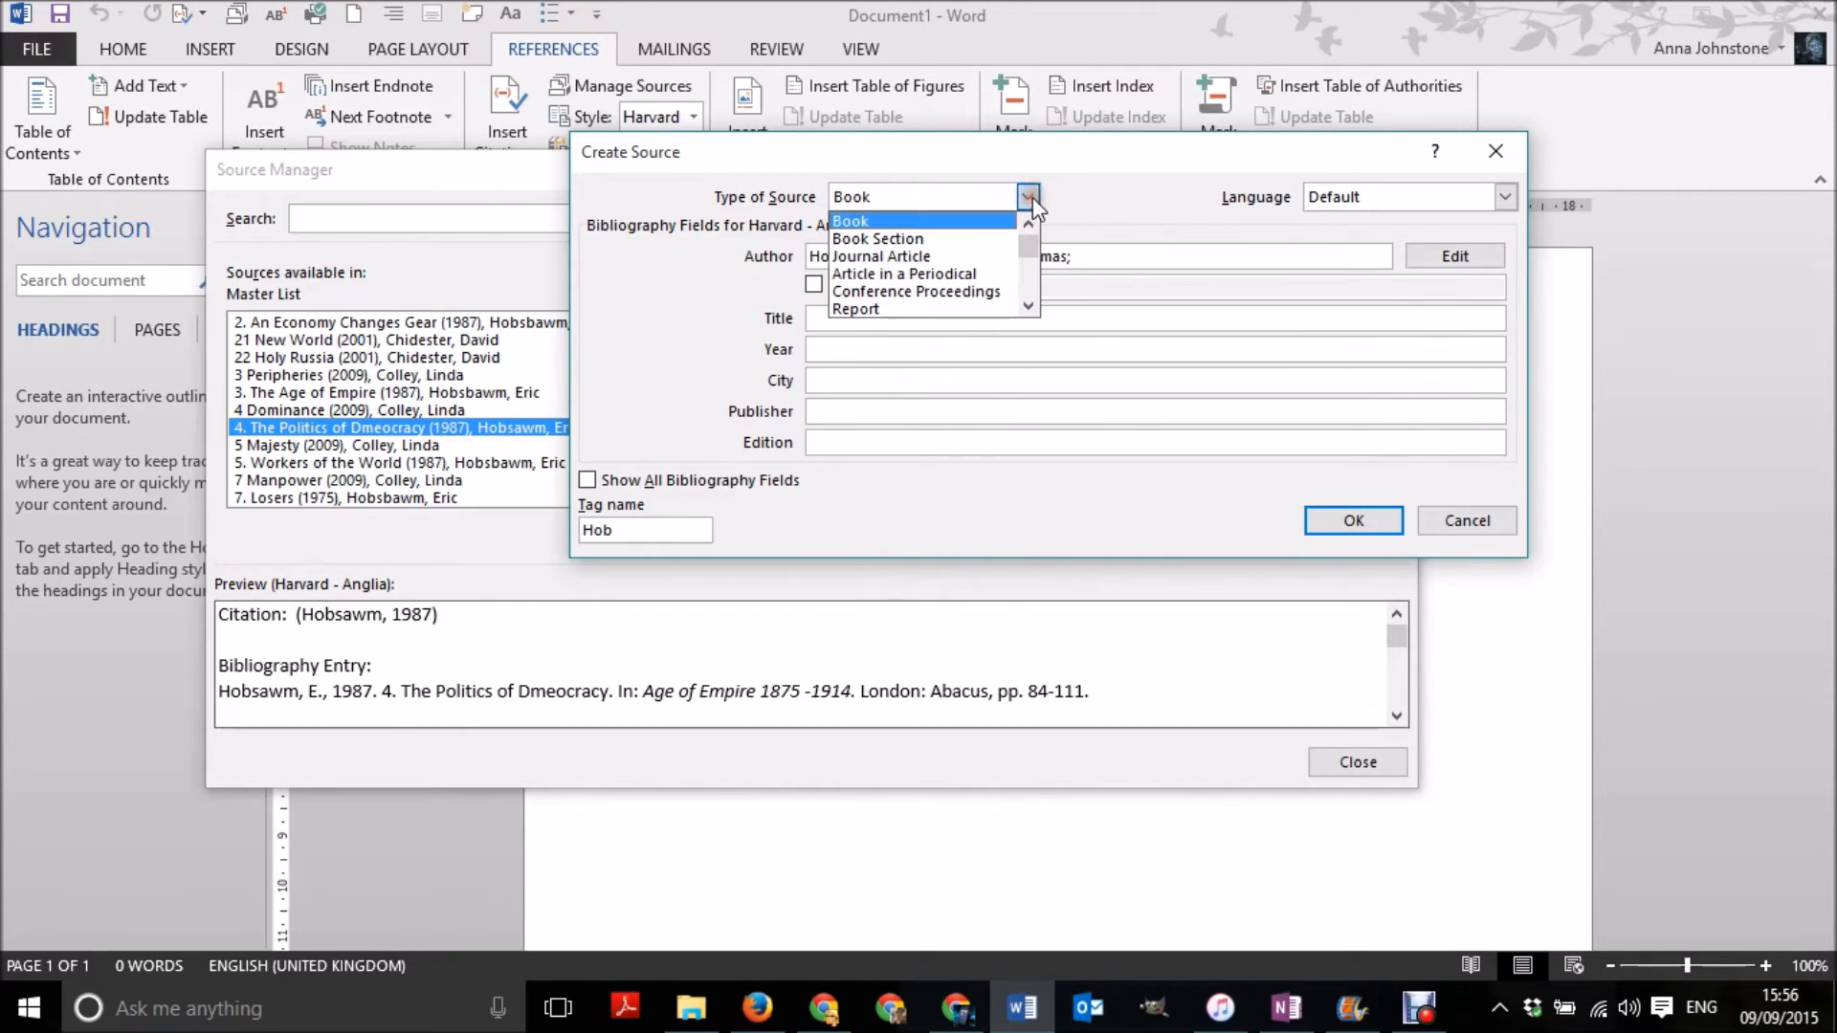
{"action": "left_click", "coordinate": [985, 253]}
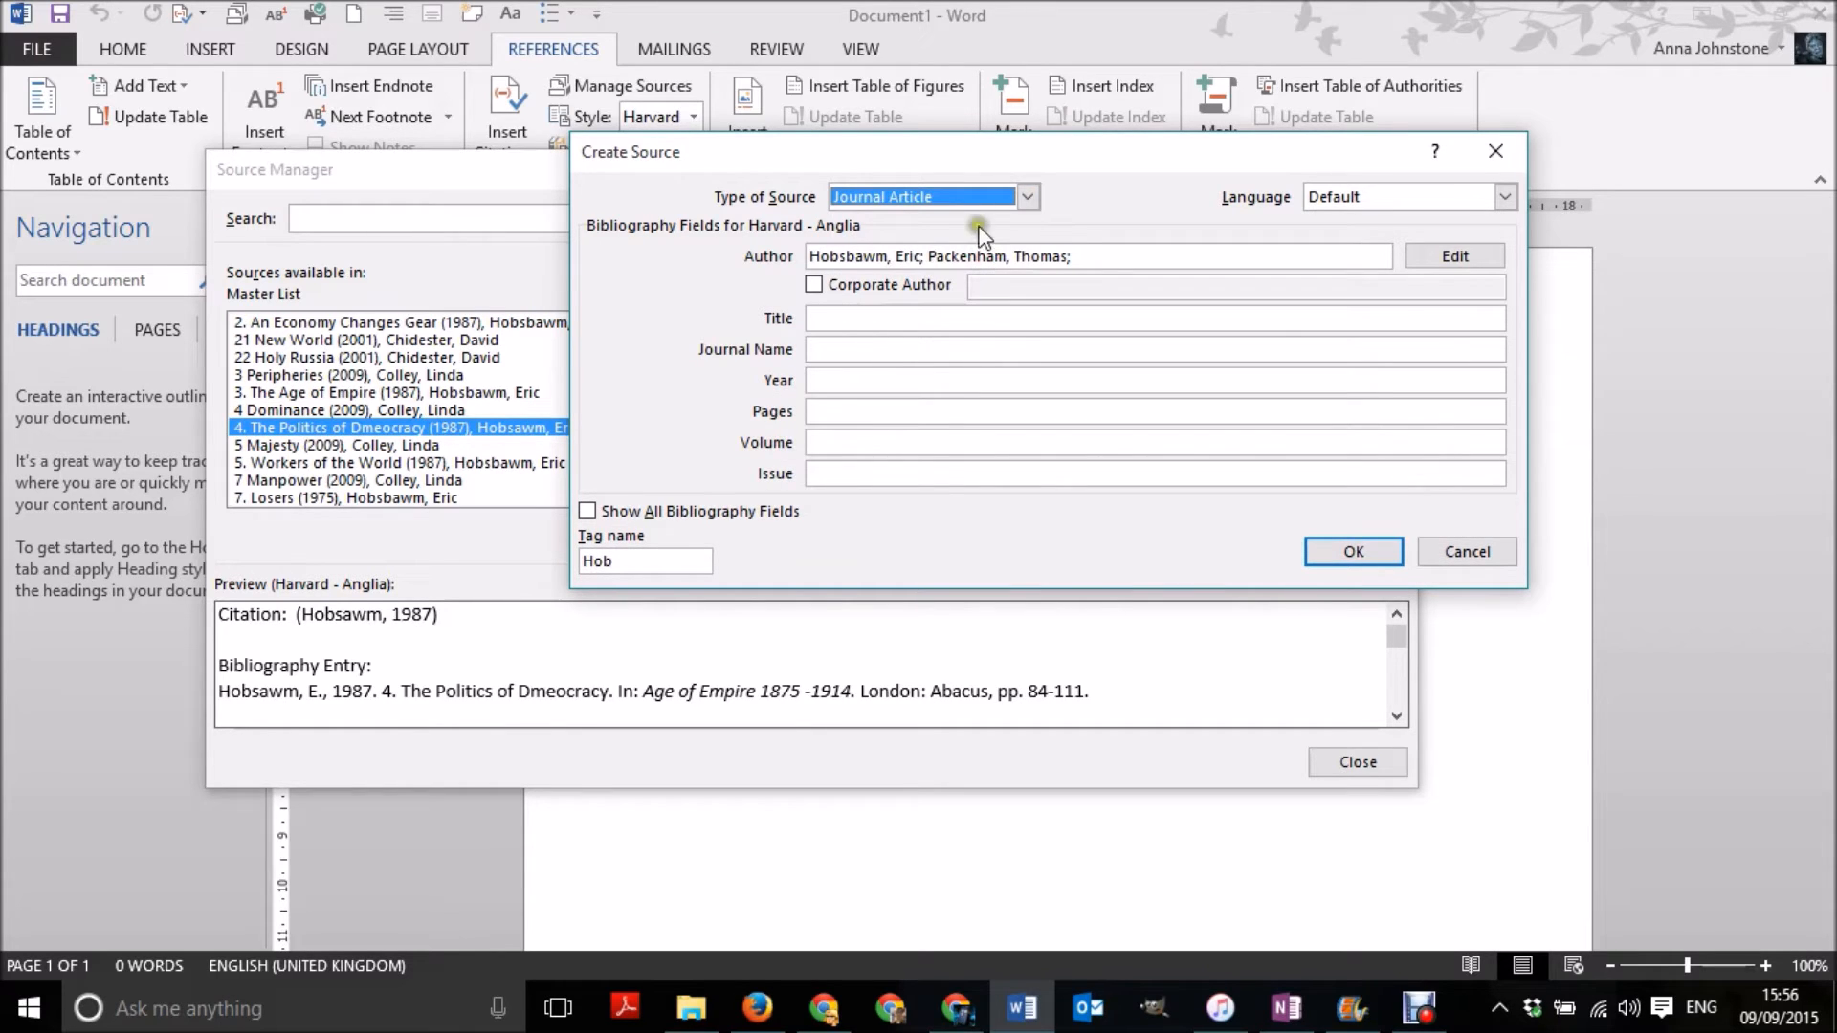
{"action": "left_click", "coordinate": [1027, 197]}
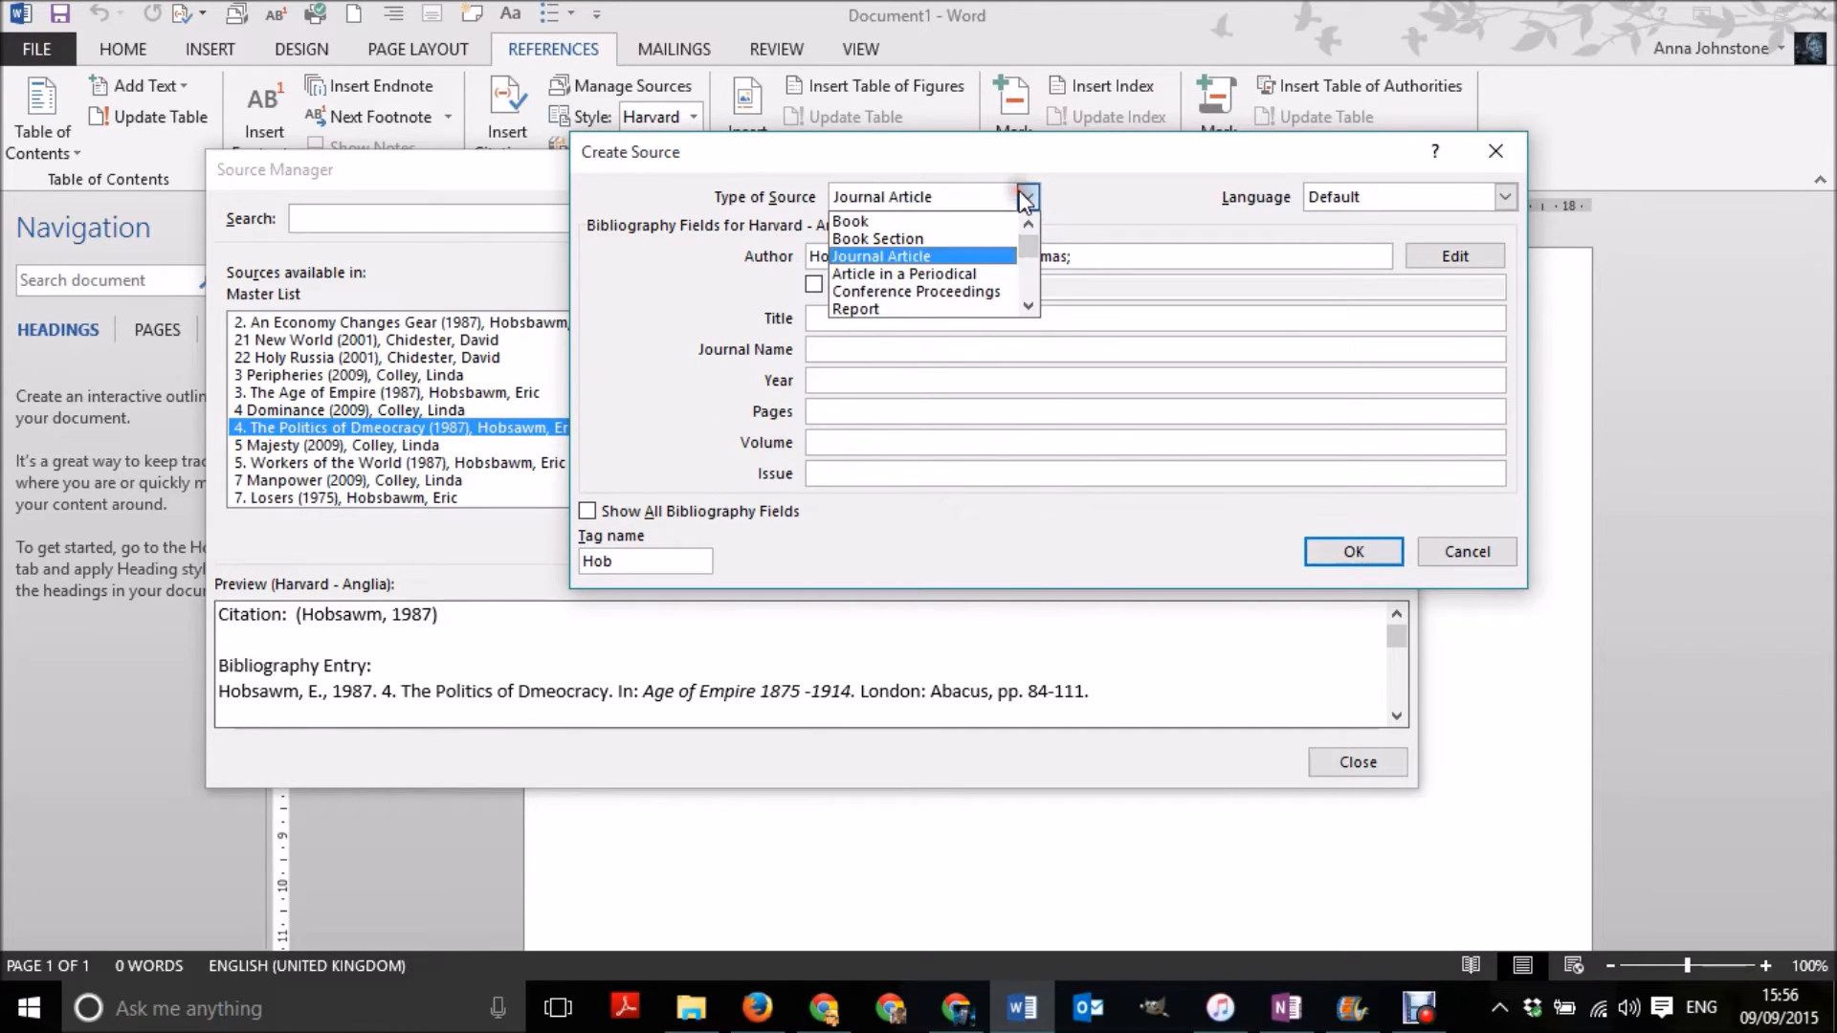
{"action": "left_click", "coordinate": [937, 305]}
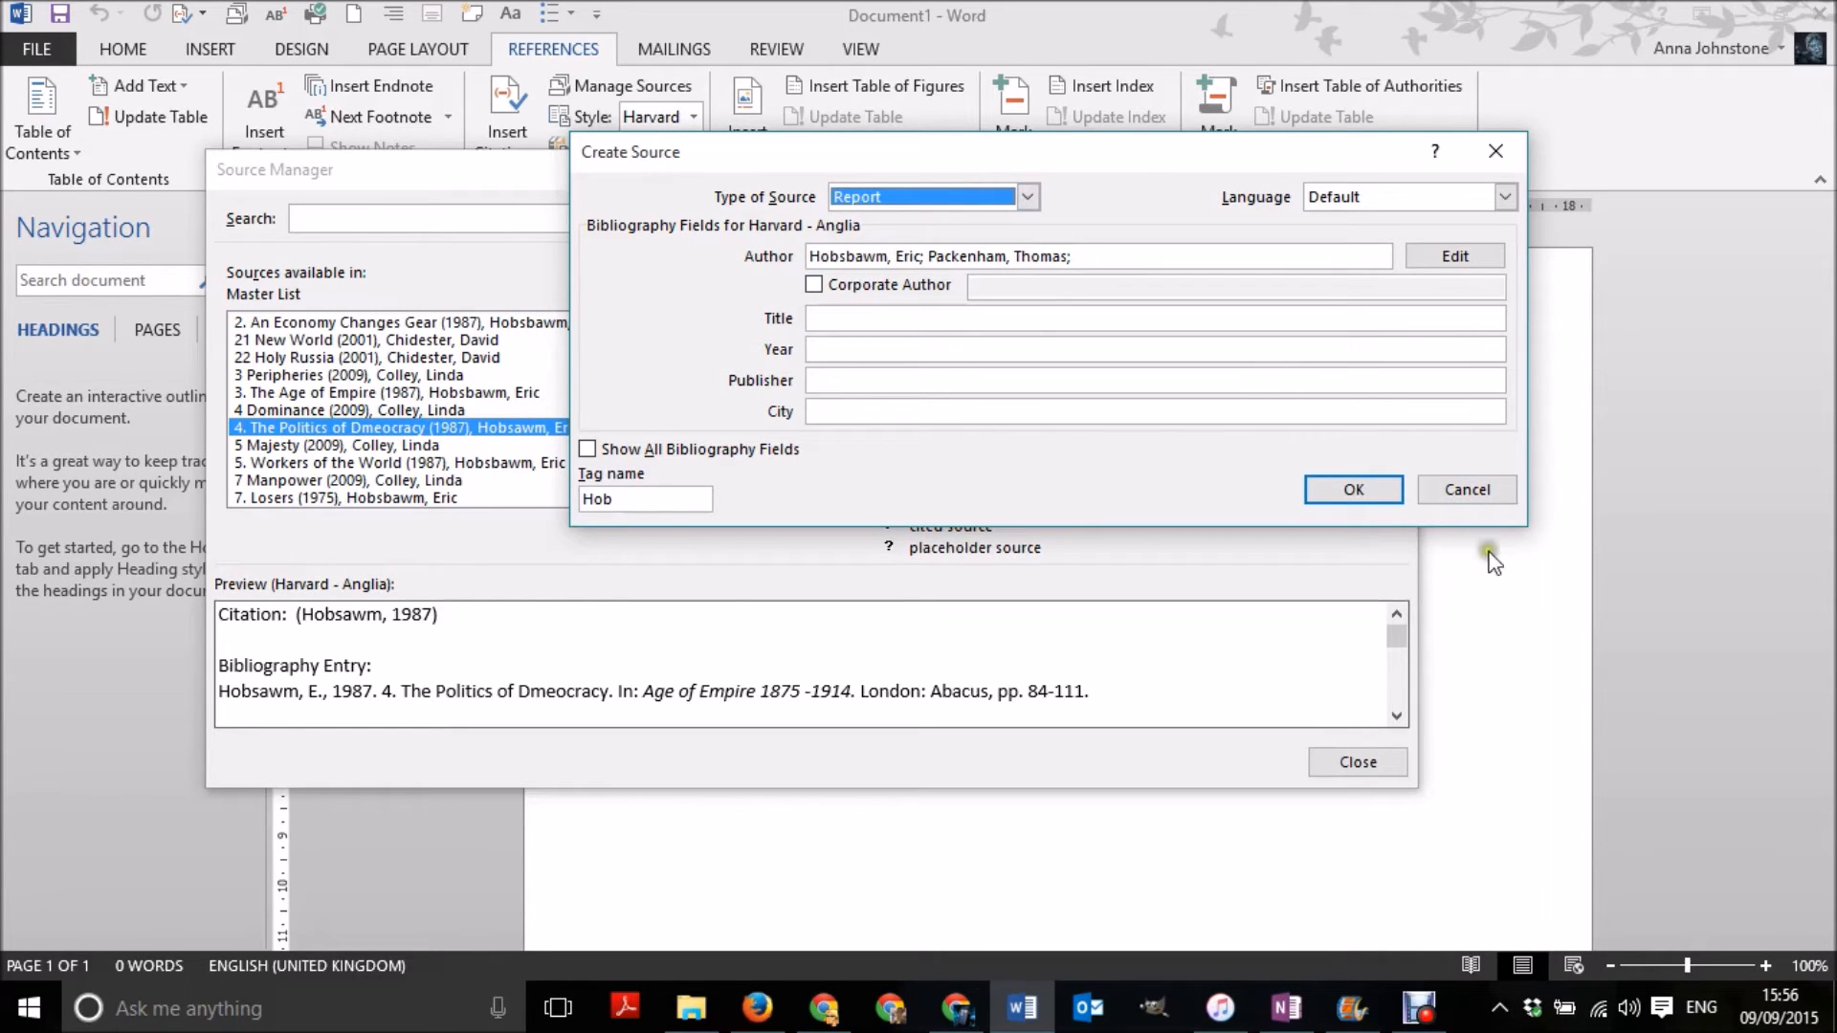
{"action": "left_click", "coordinate": [1478, 492]}
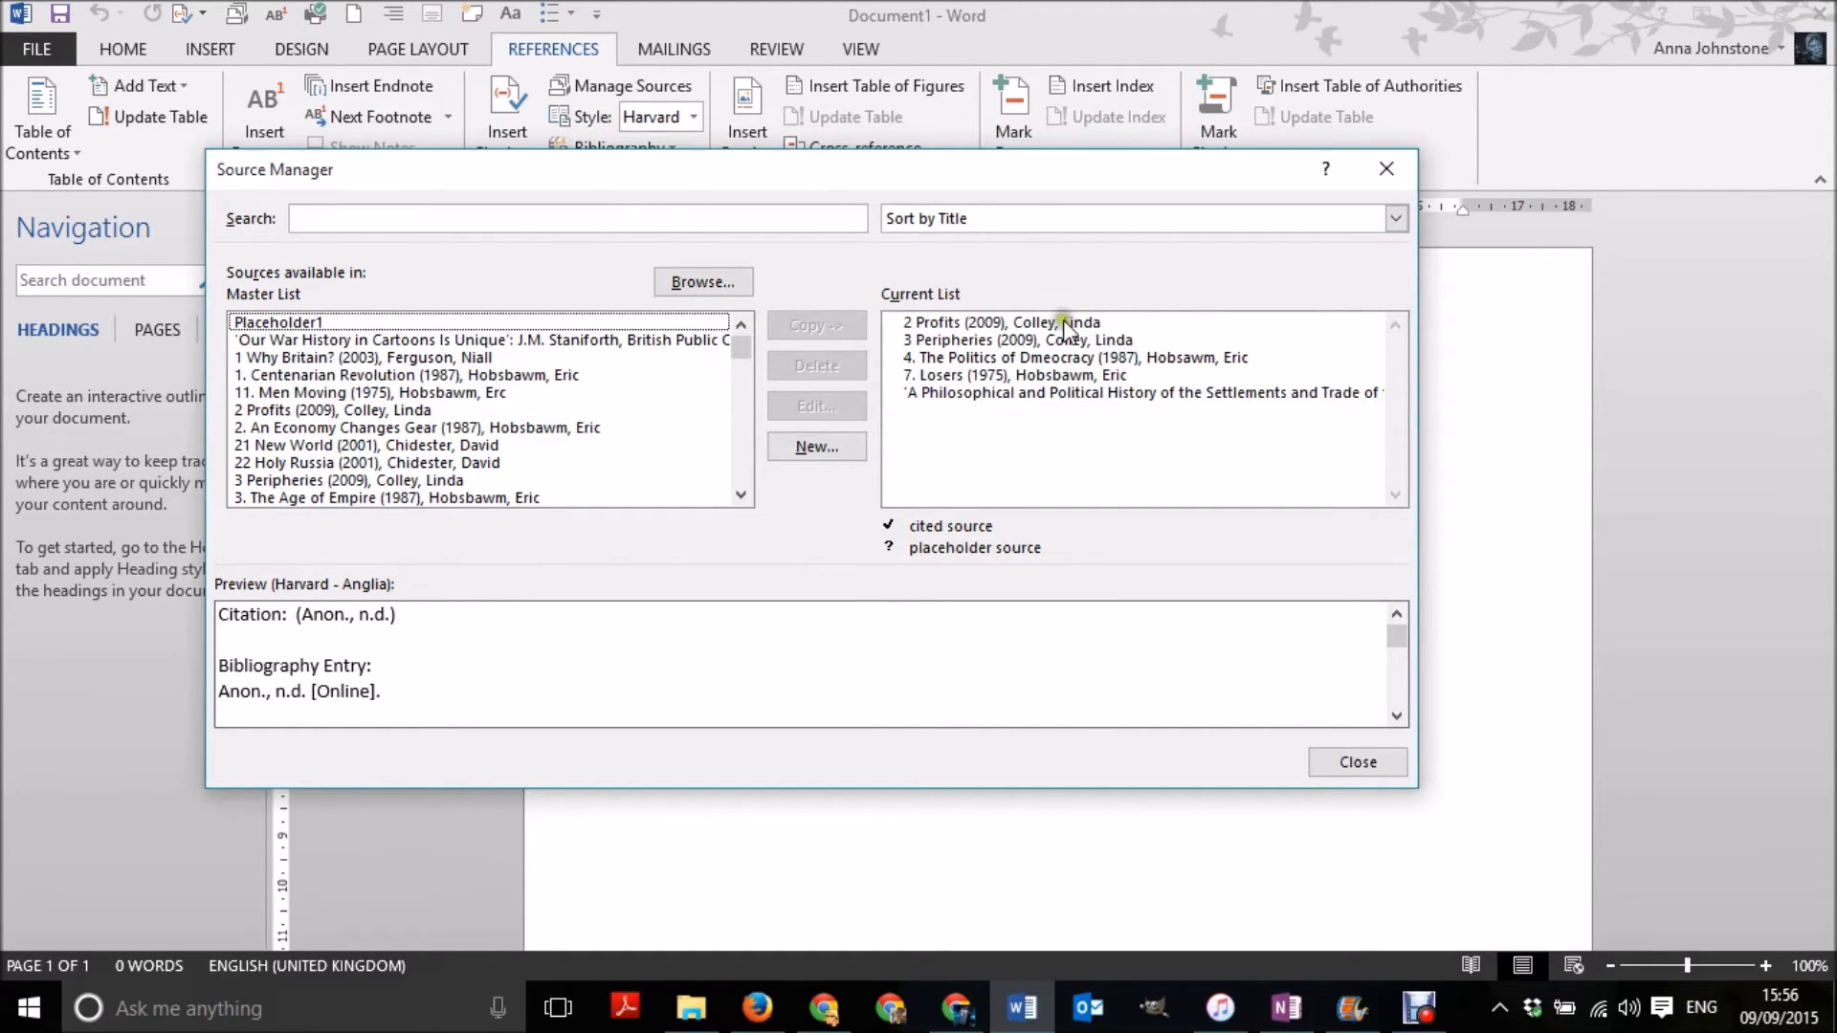
- Delete Placeholder1 from the master source list and close the source manager
{"action": "left_click", "coordinate": [512, 323]}
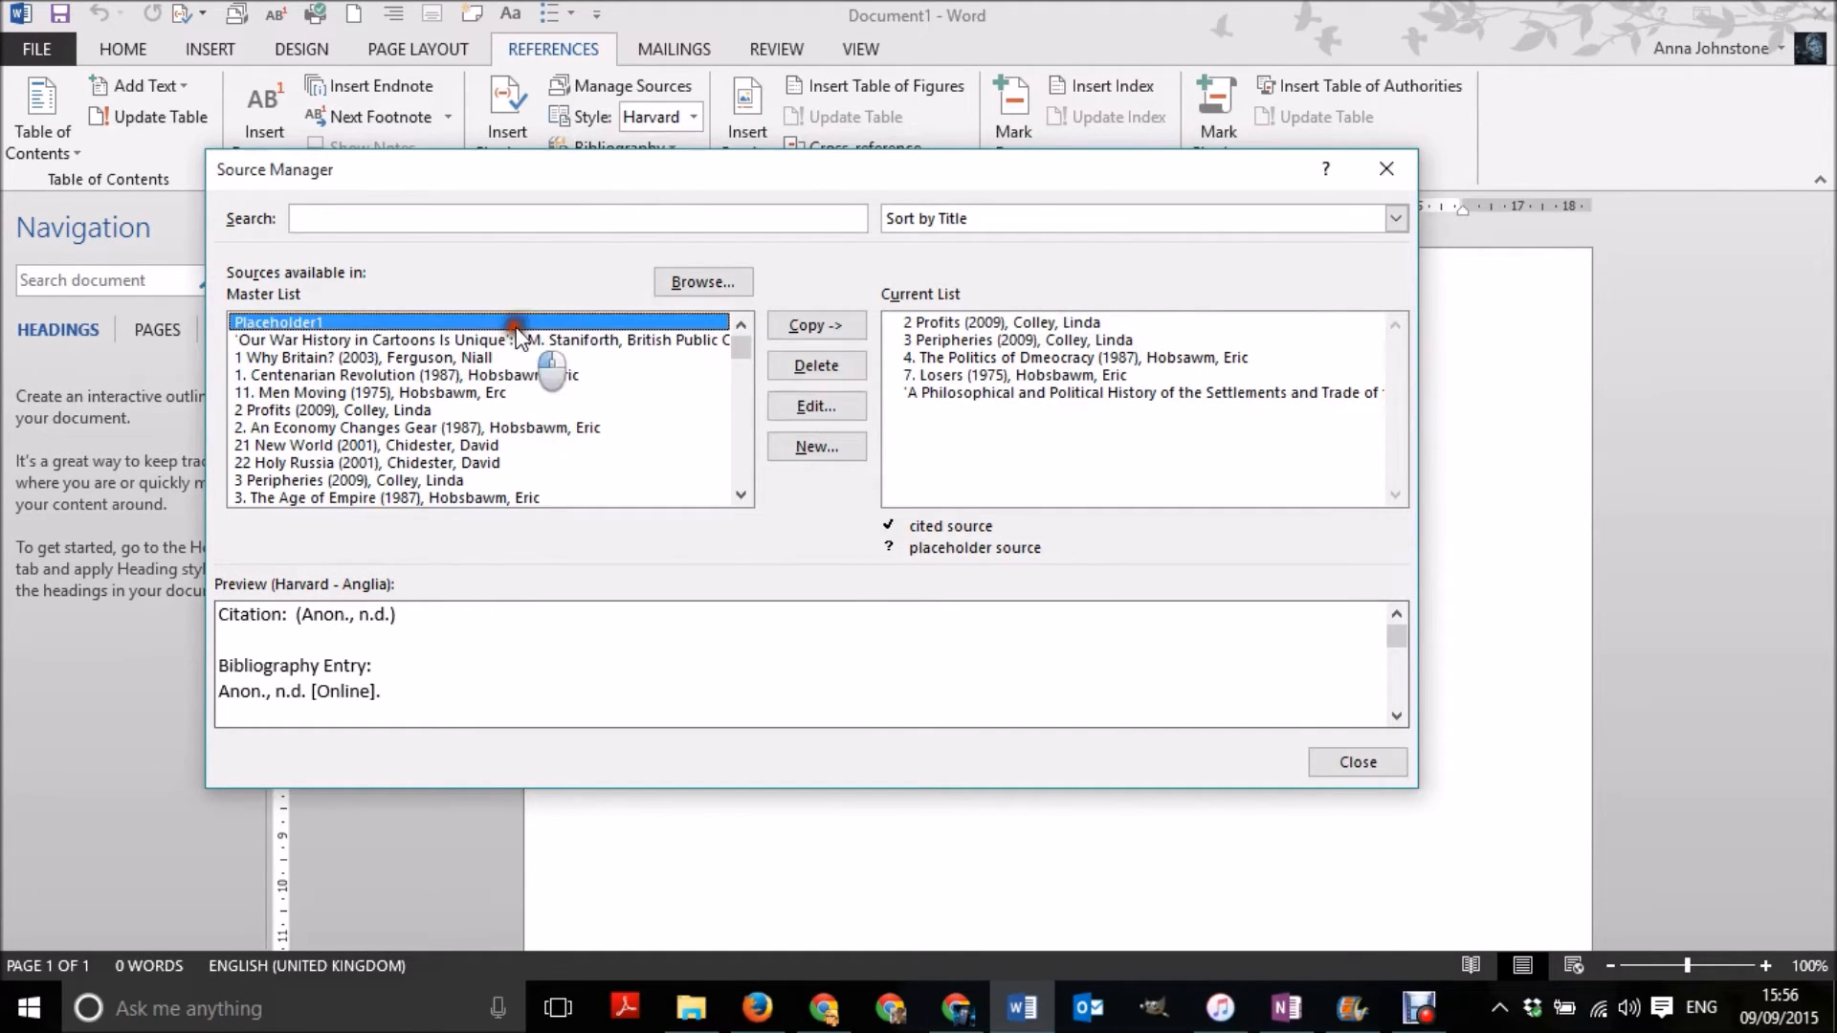
{"action": "key", "text": "Delete"}
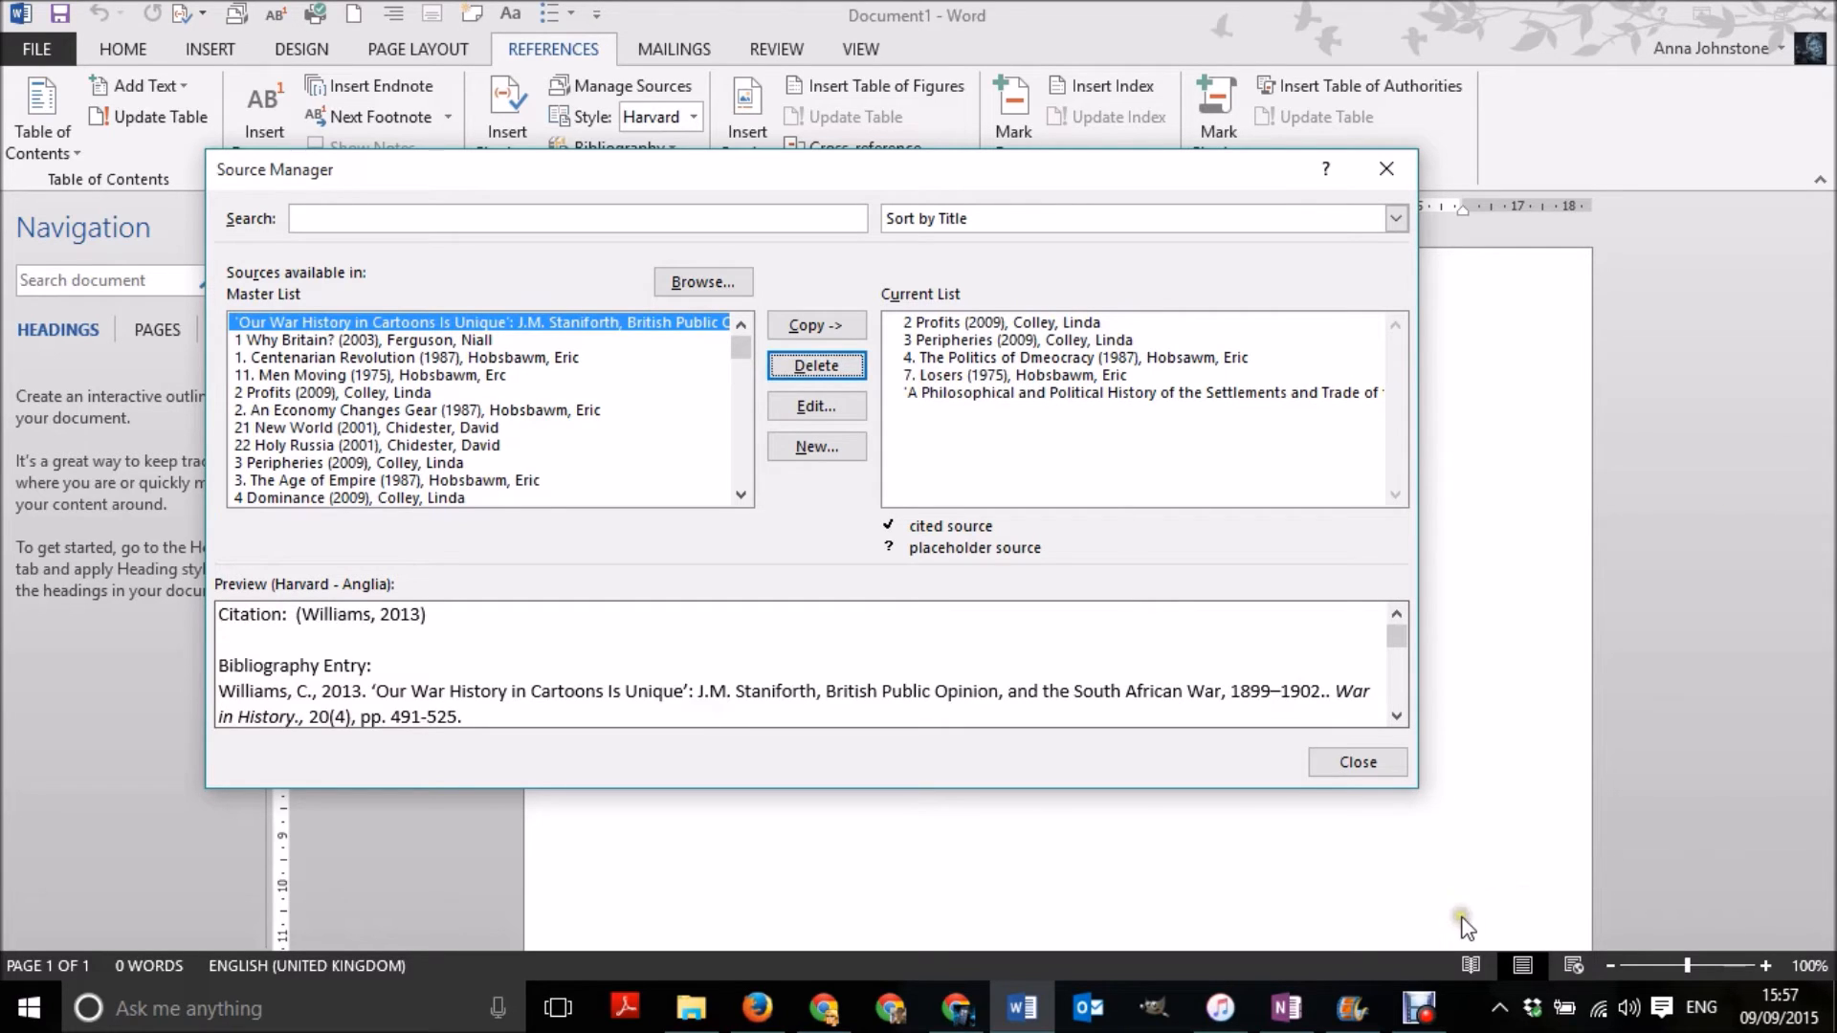
{"action": "left_click", "coordinate": [1352, 763]}
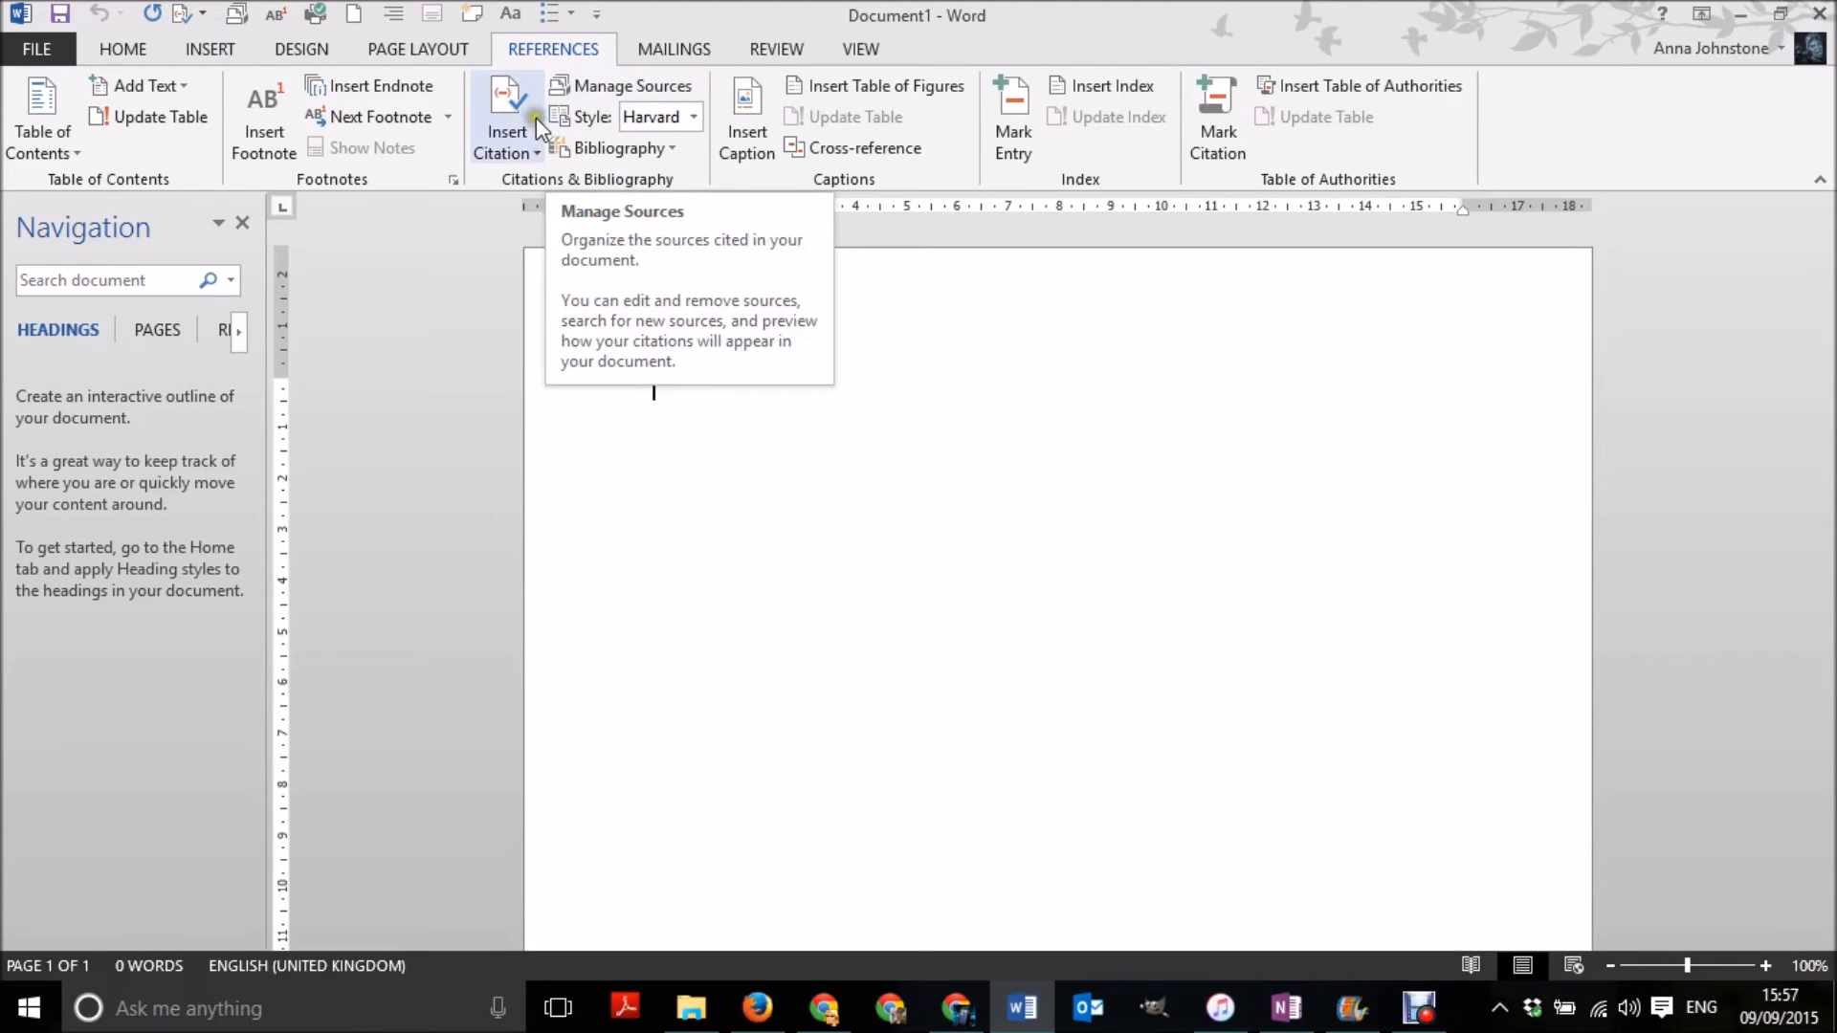
- Insert a citation of the source "7. Losers" (1975) at the start of the document
{"action": "left_click", "coordinate": [507, 129]}
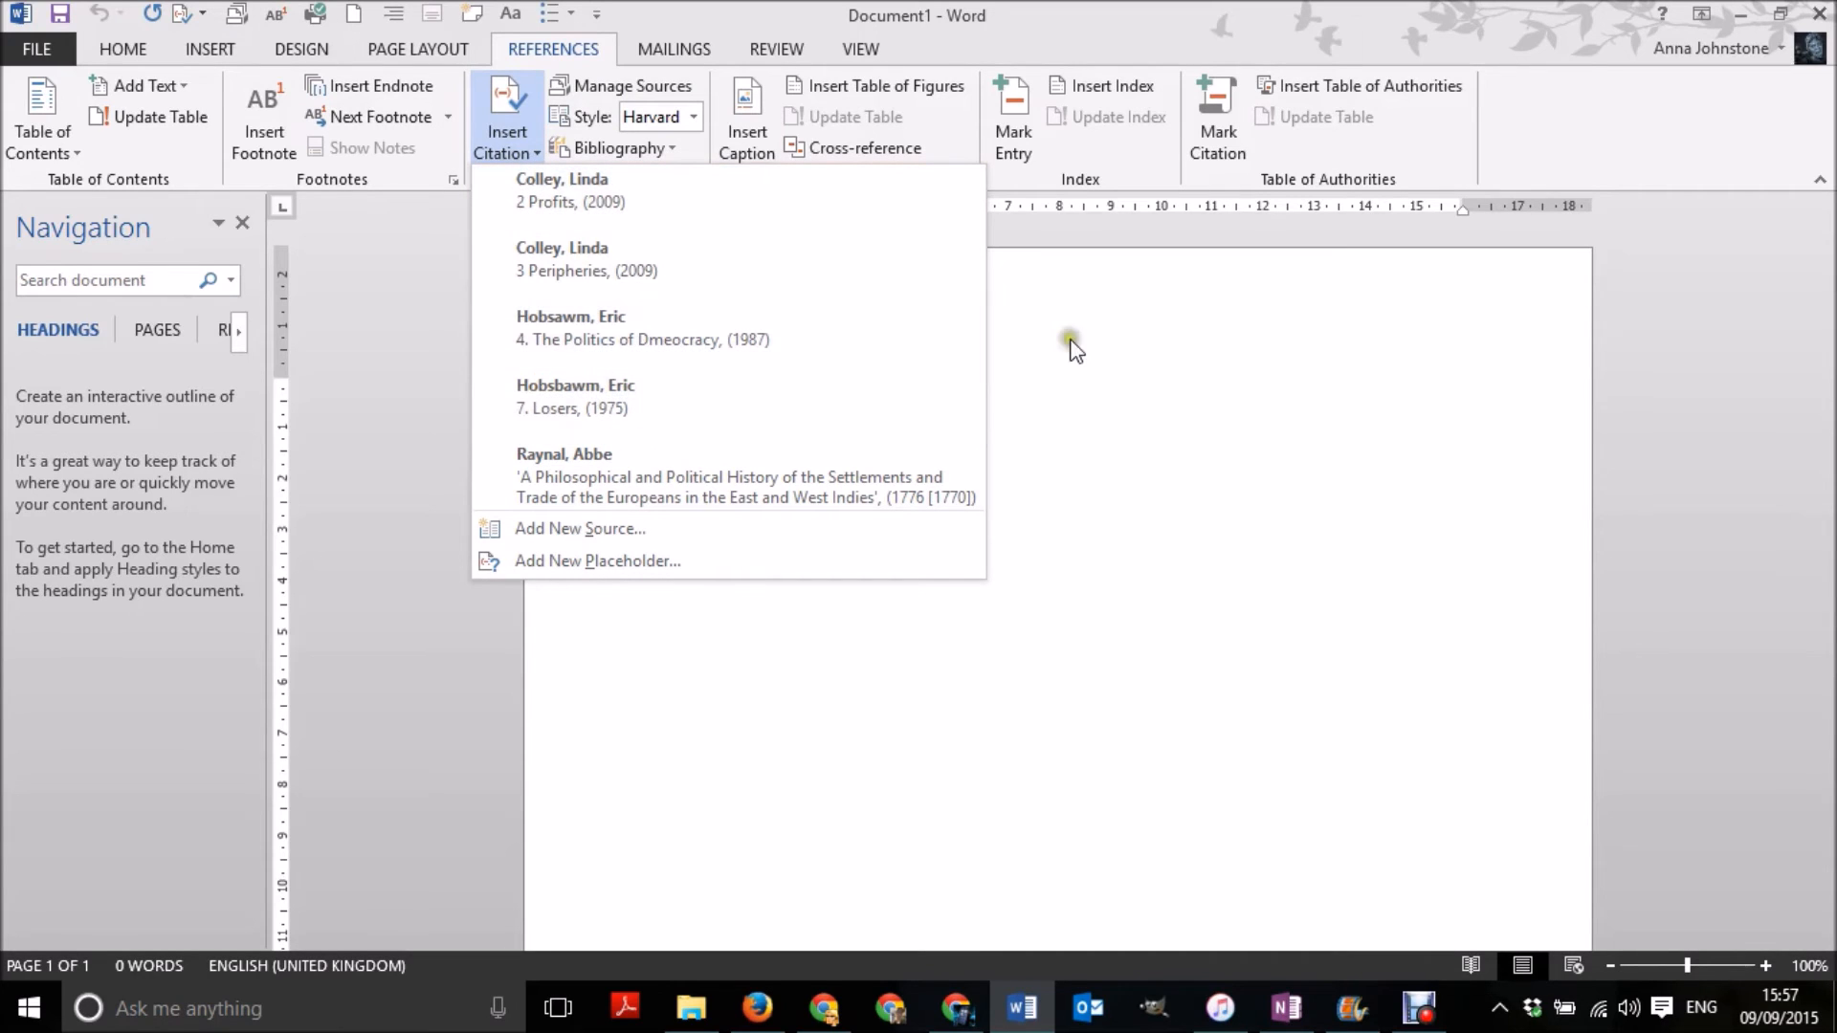
{"action": "left_click", "coordinate": [702, 565]}
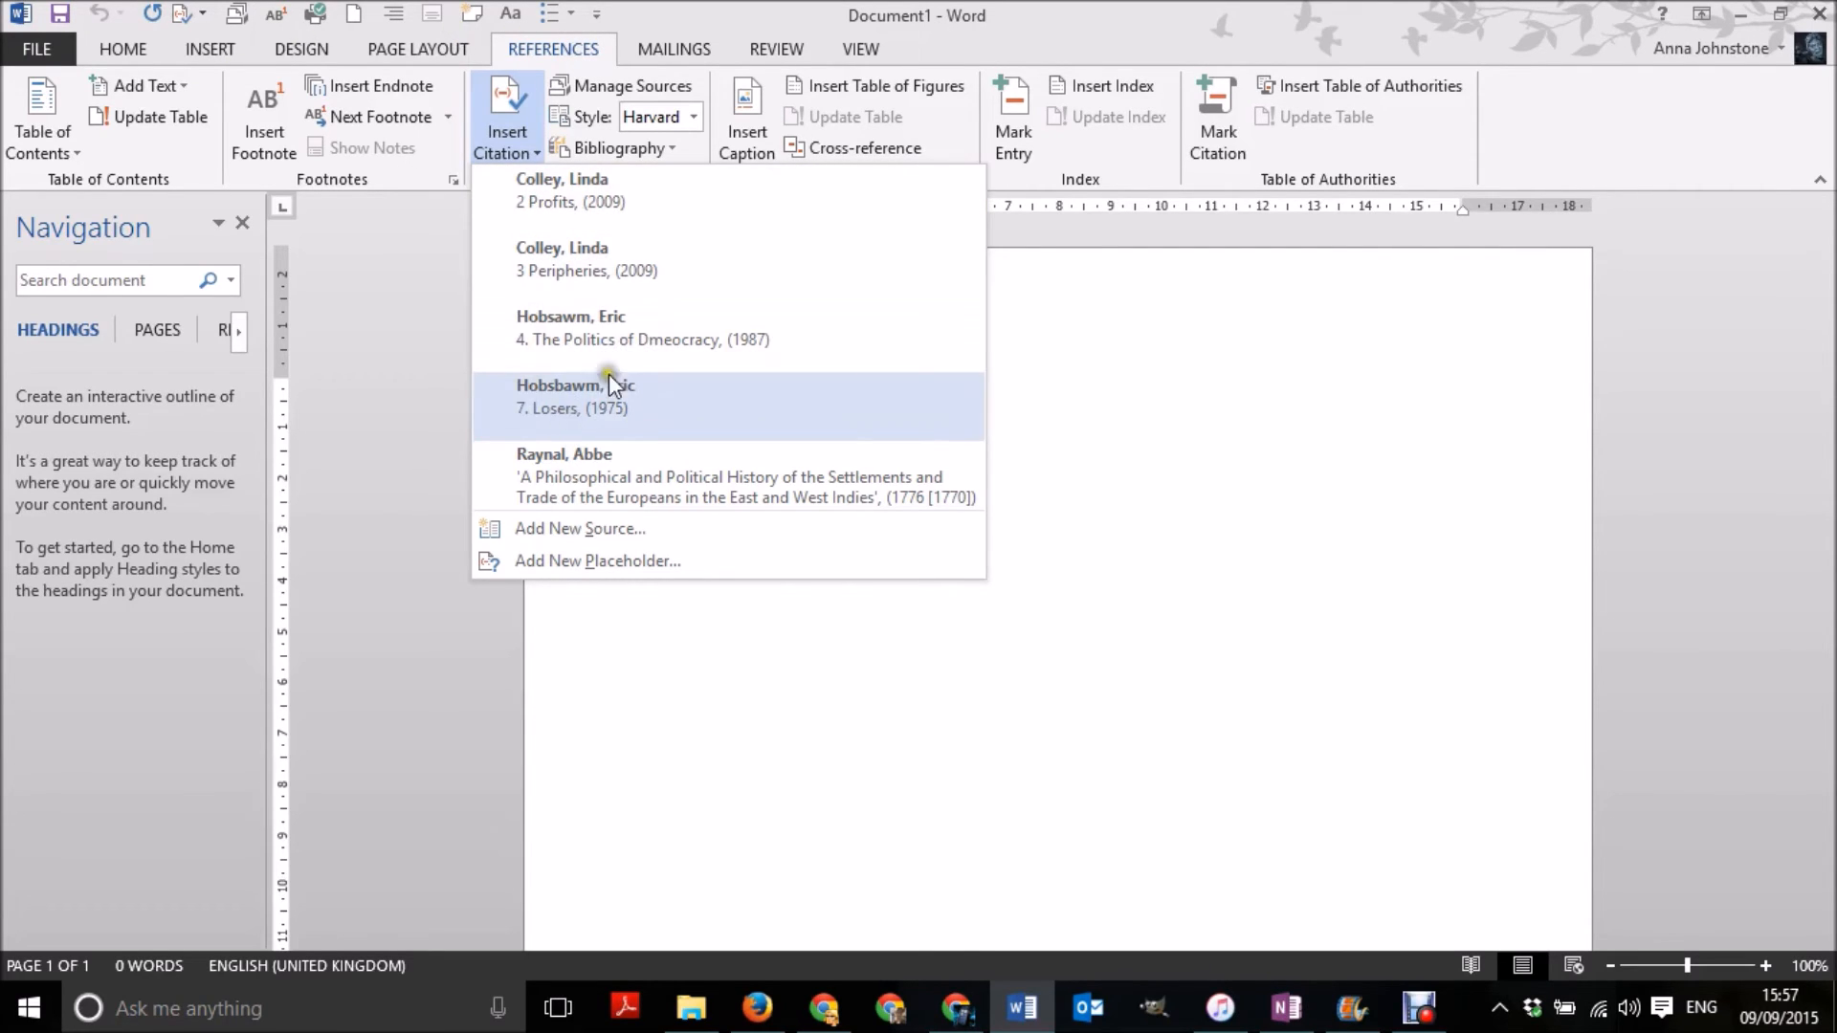
{"action": "left_click", "coordinate": [715, 401]}
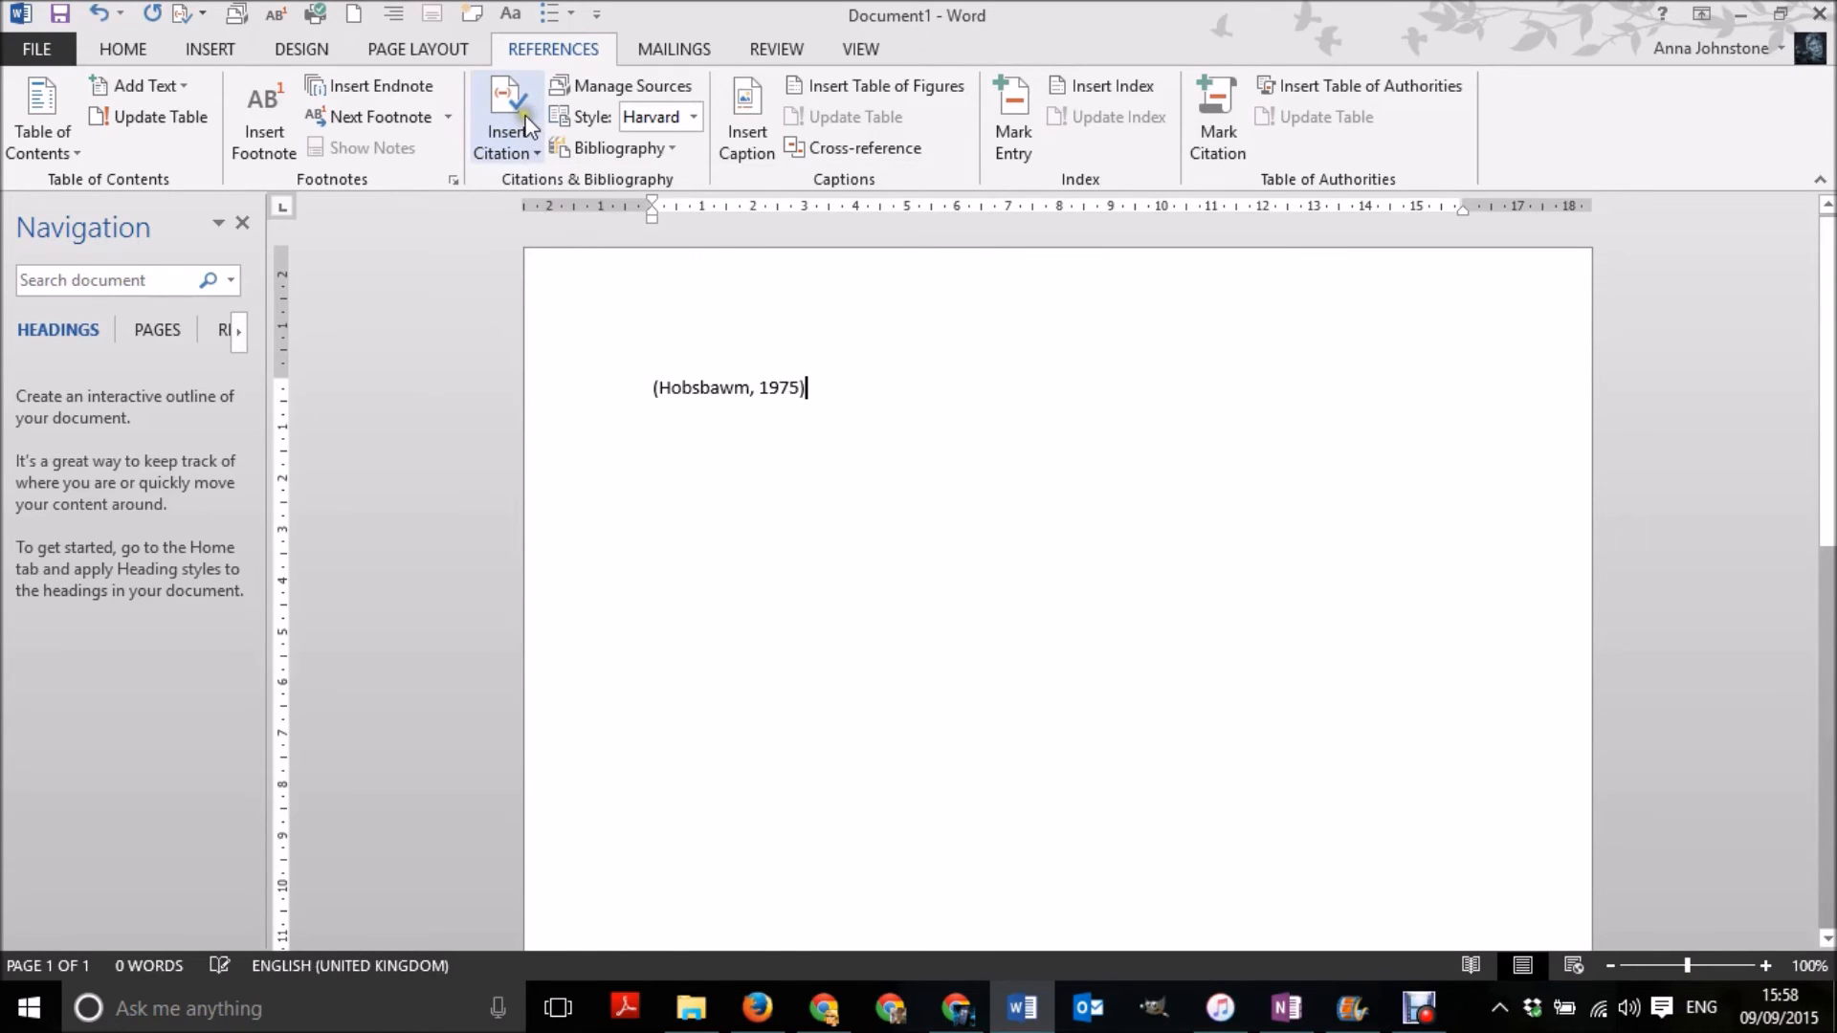
- Edit the inserted citation to add the page reference 566+9
{"action": "left_click", "coordinate": [801, 392]}
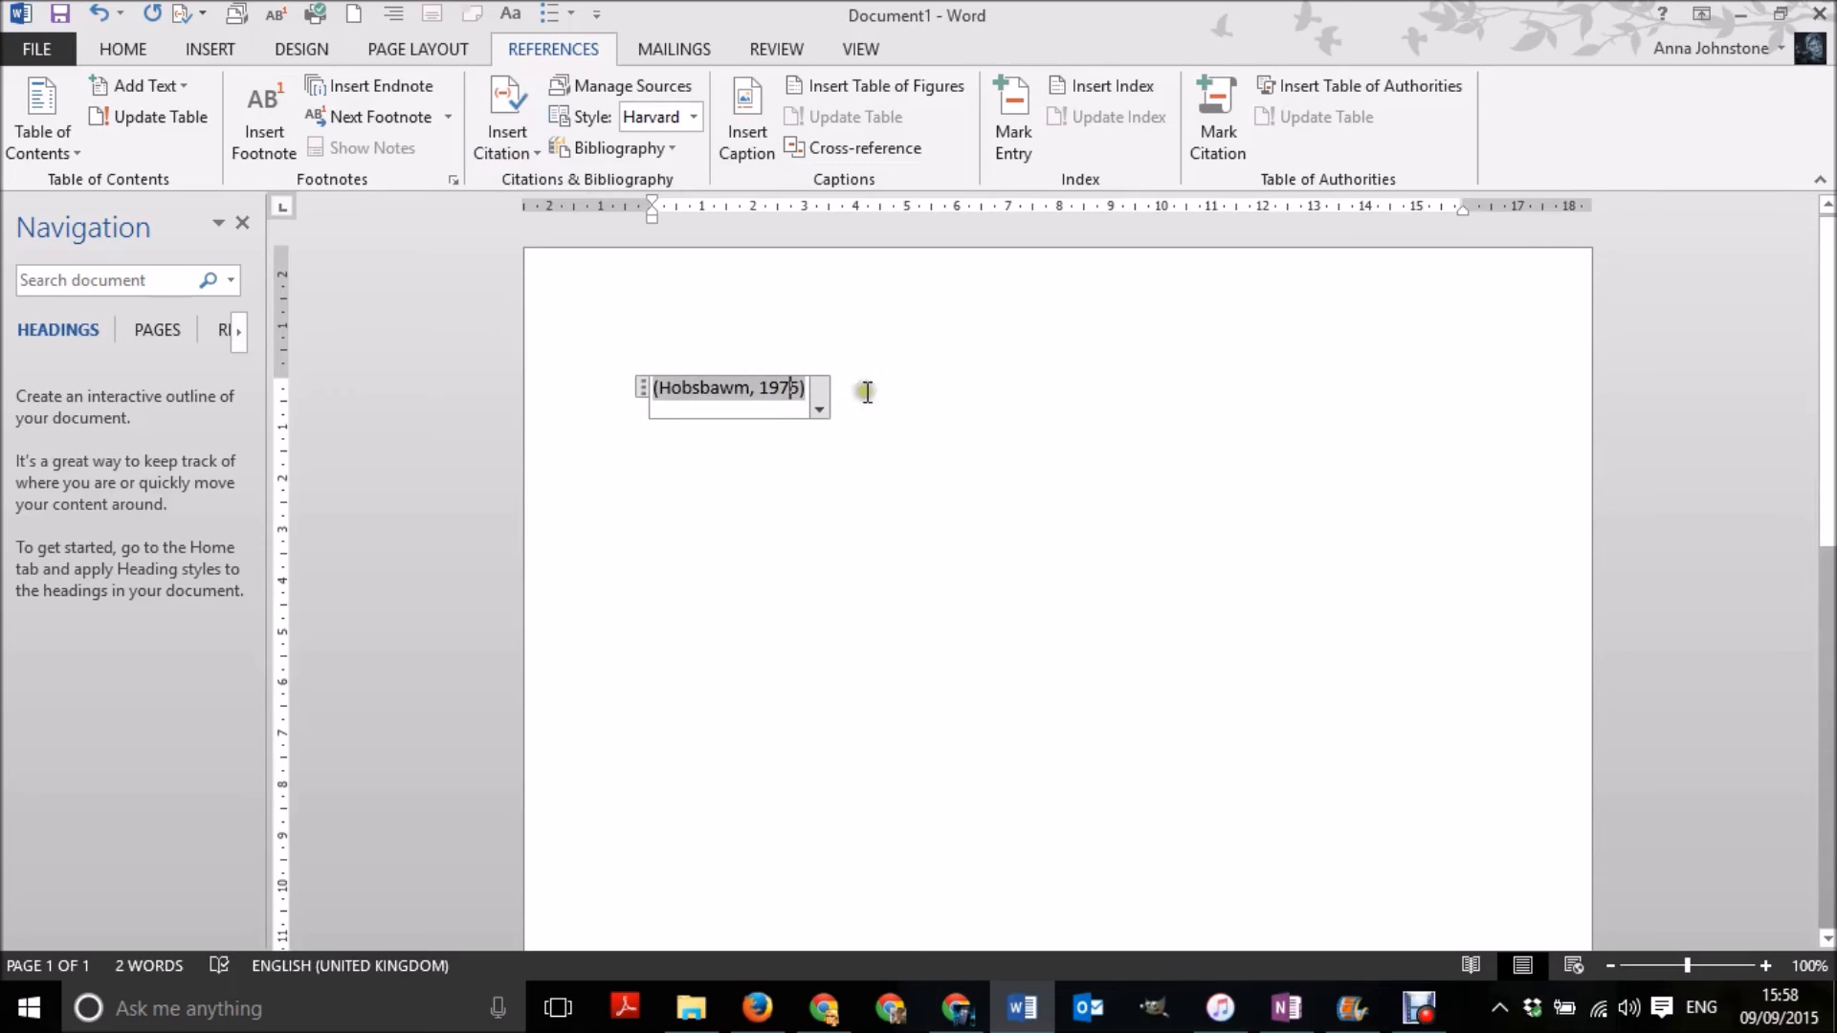
{"action": "left_click", "coordinate": [821, 409]}
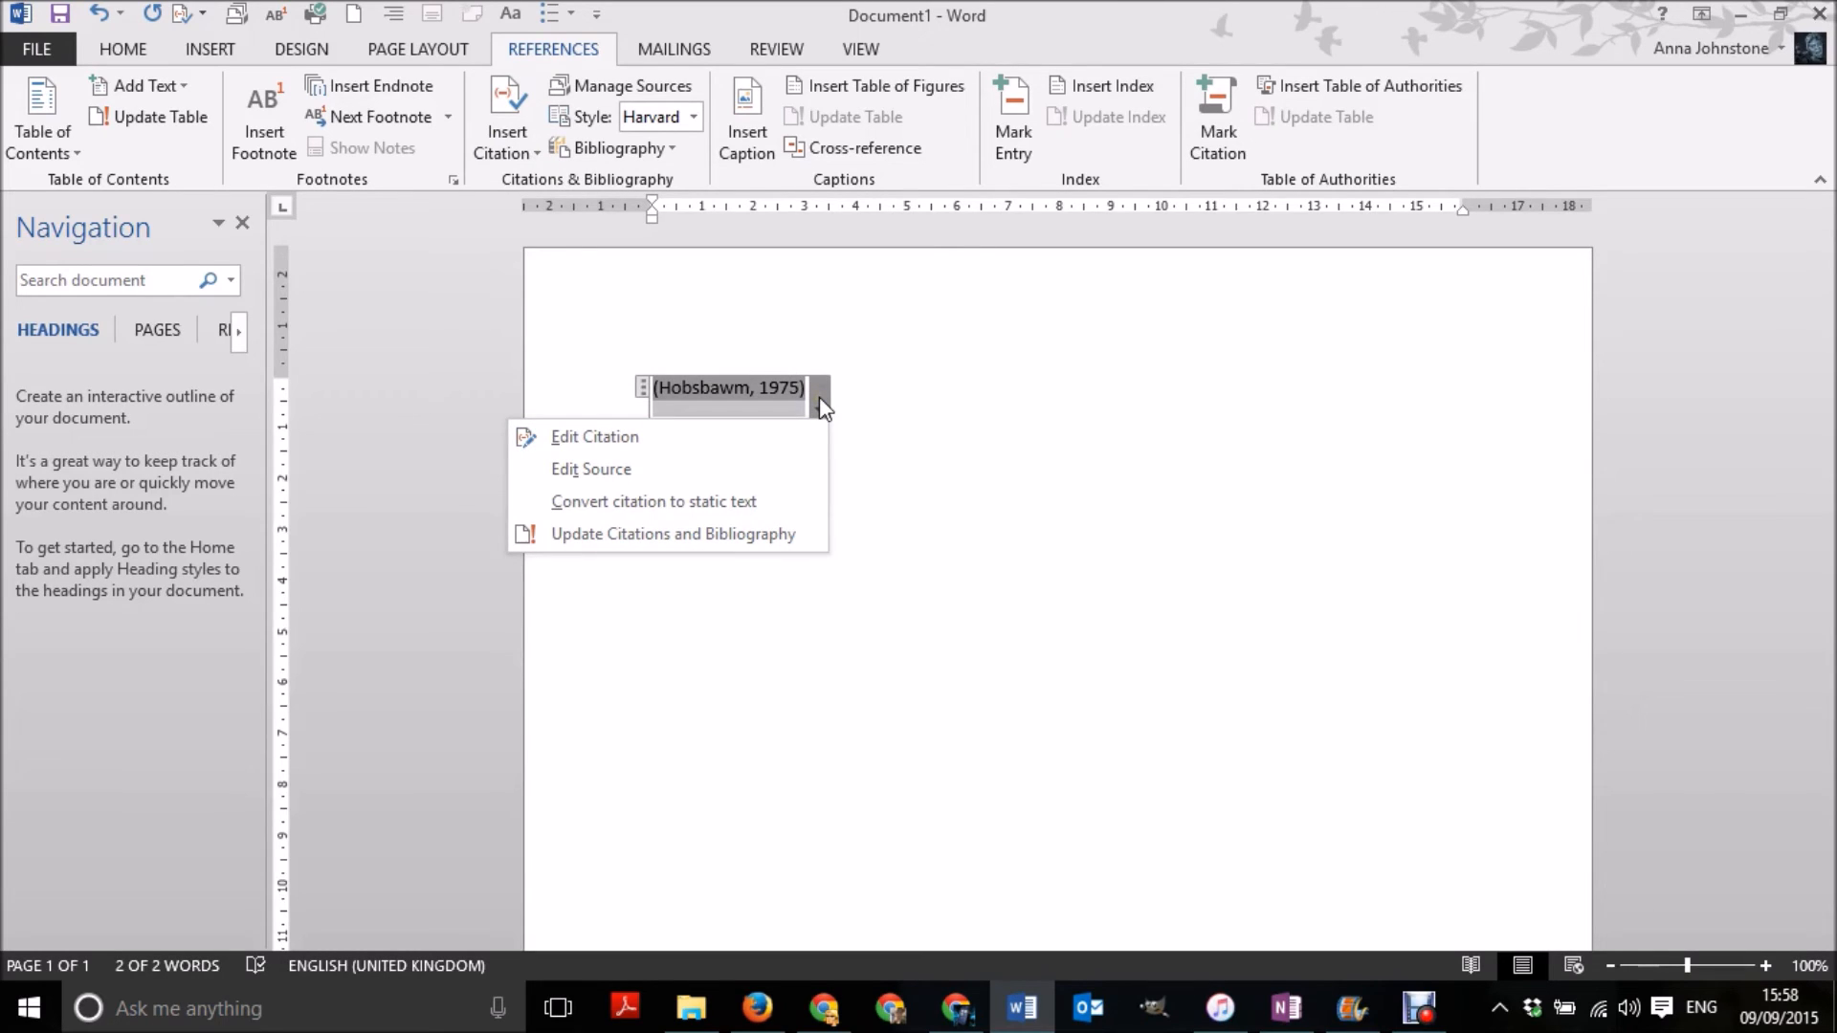
{"action": "left_click", "coordinate": [789, 442]}
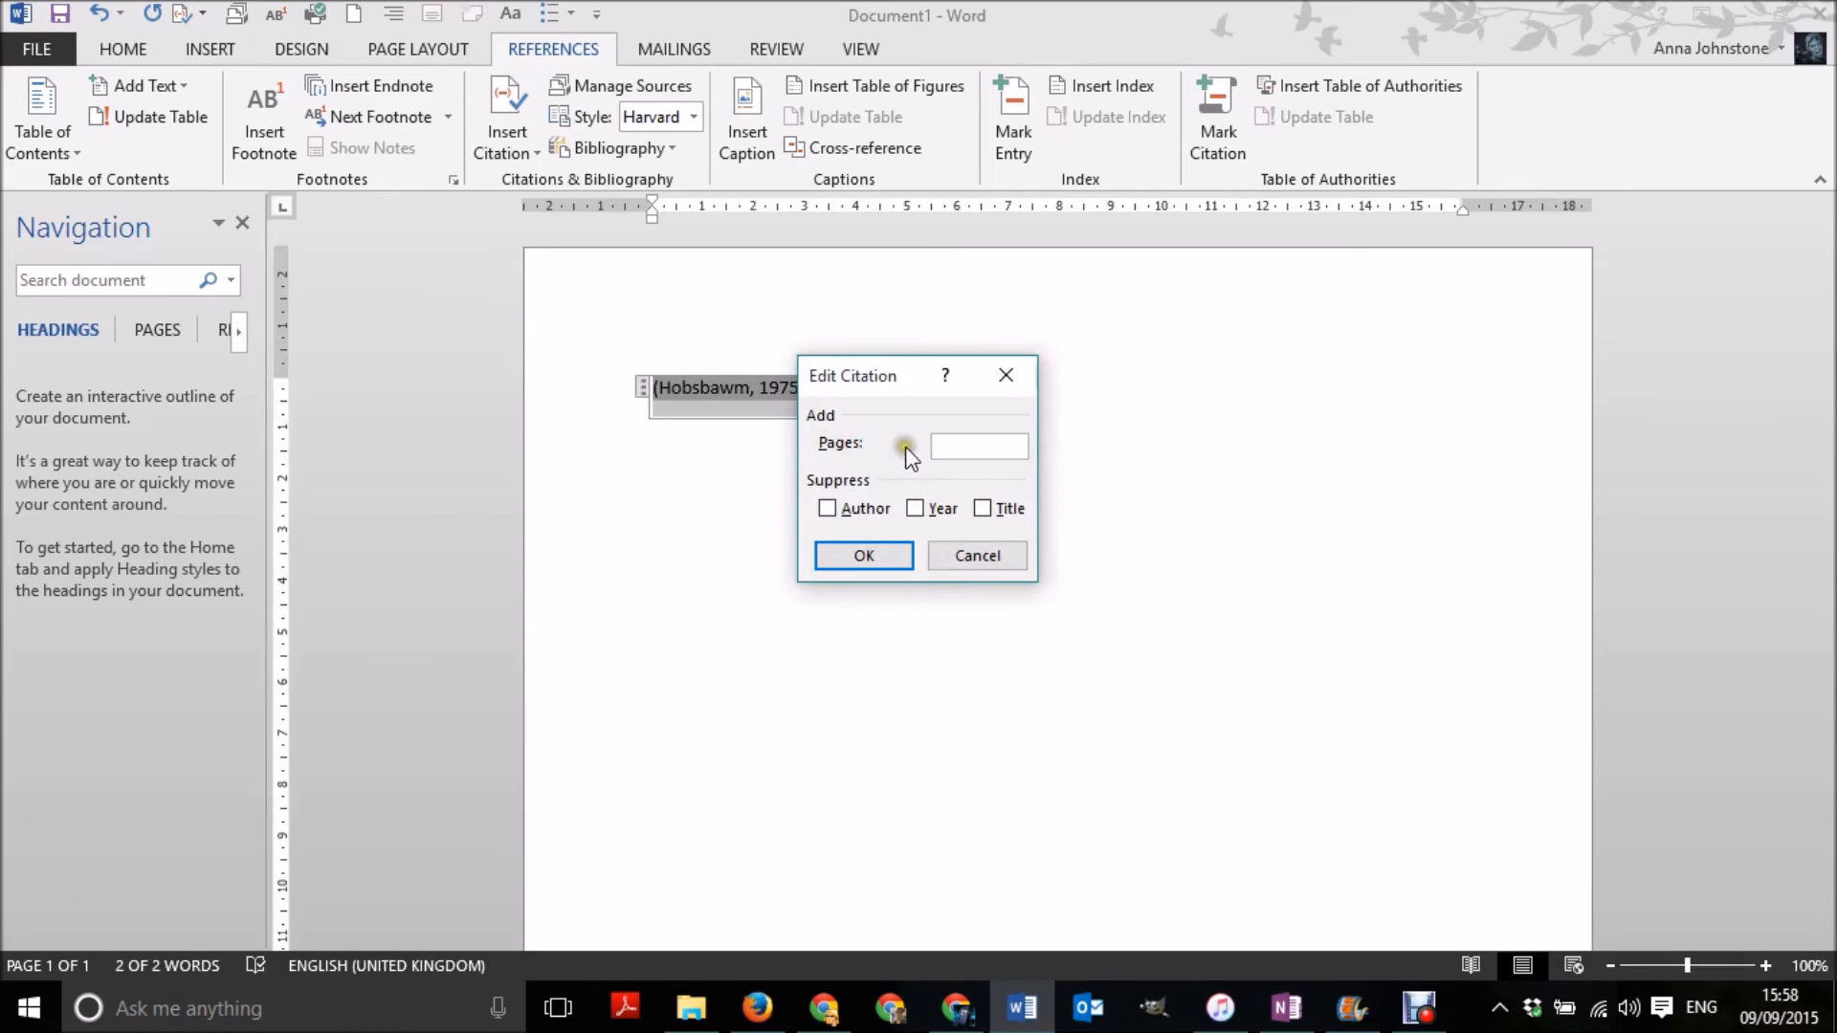
{"action": "type", "text": "566+9"}
{"action": "left_click", "coordinate": [865, 557]}
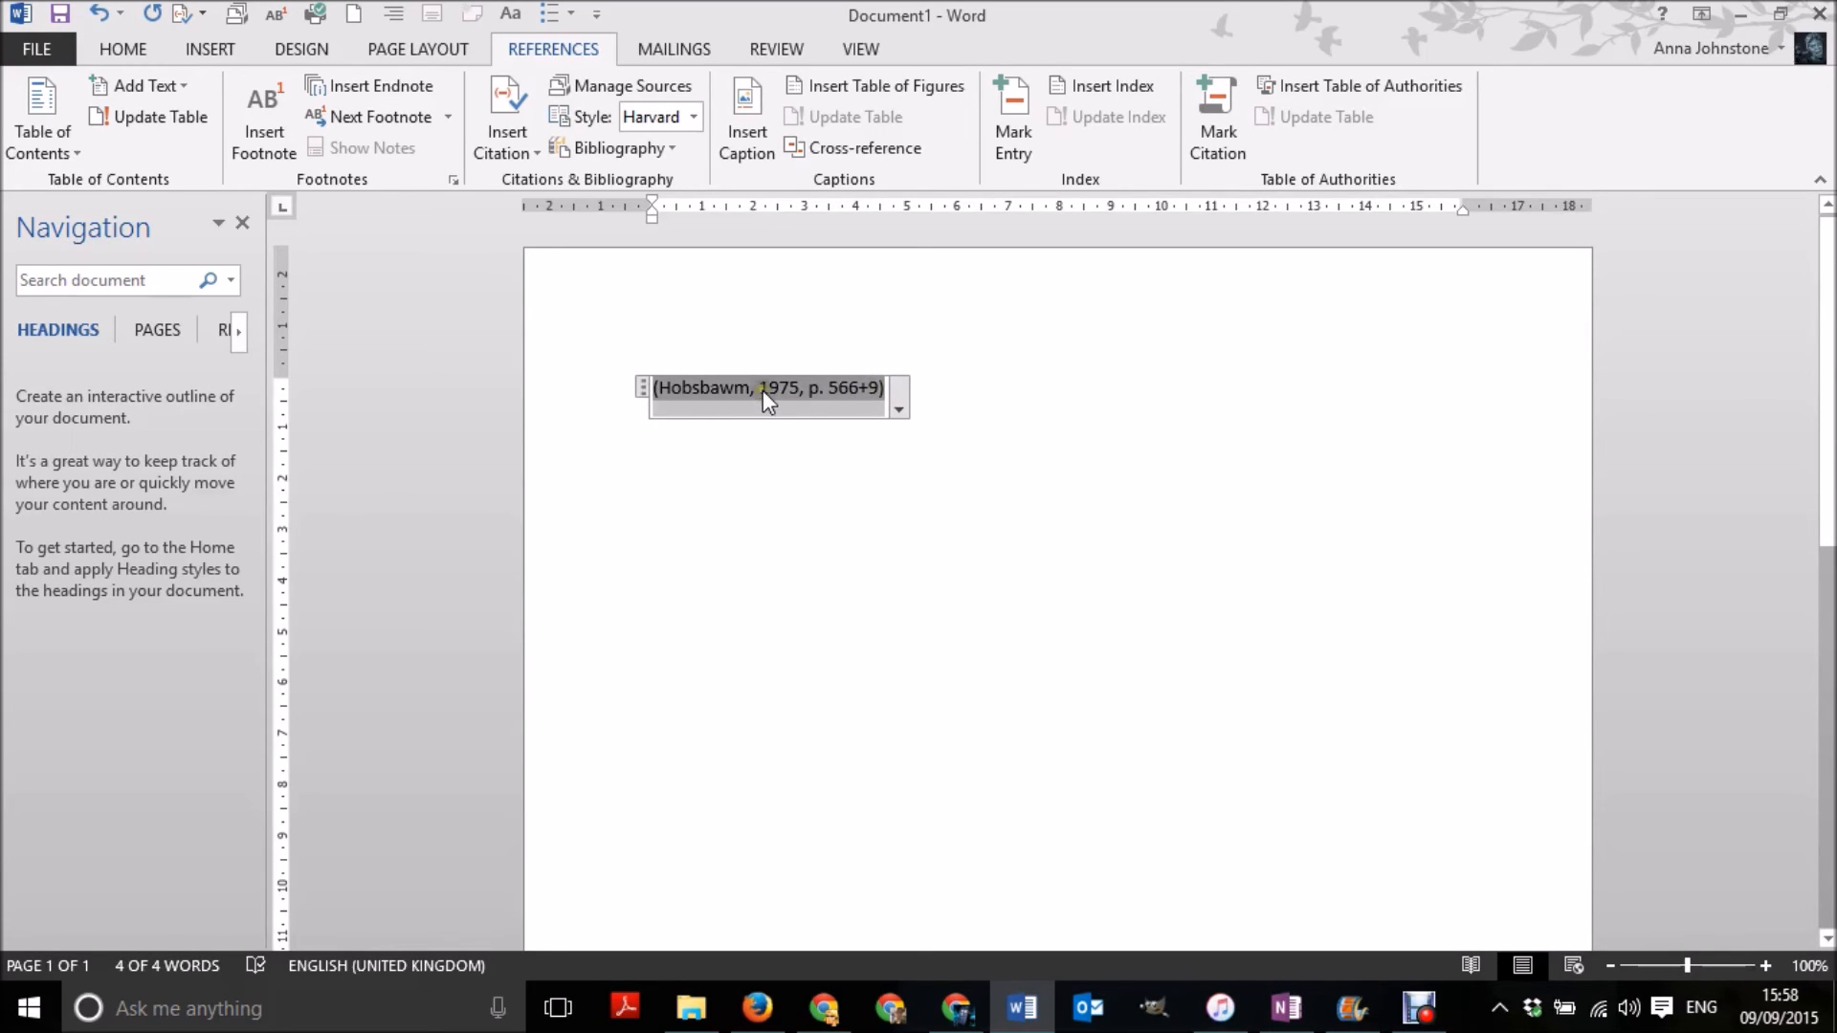
- Add two new paragraphs below the citation, leaving the insertion point in the second one
{"action": "left_click", "coordinate": [1052, 430]}
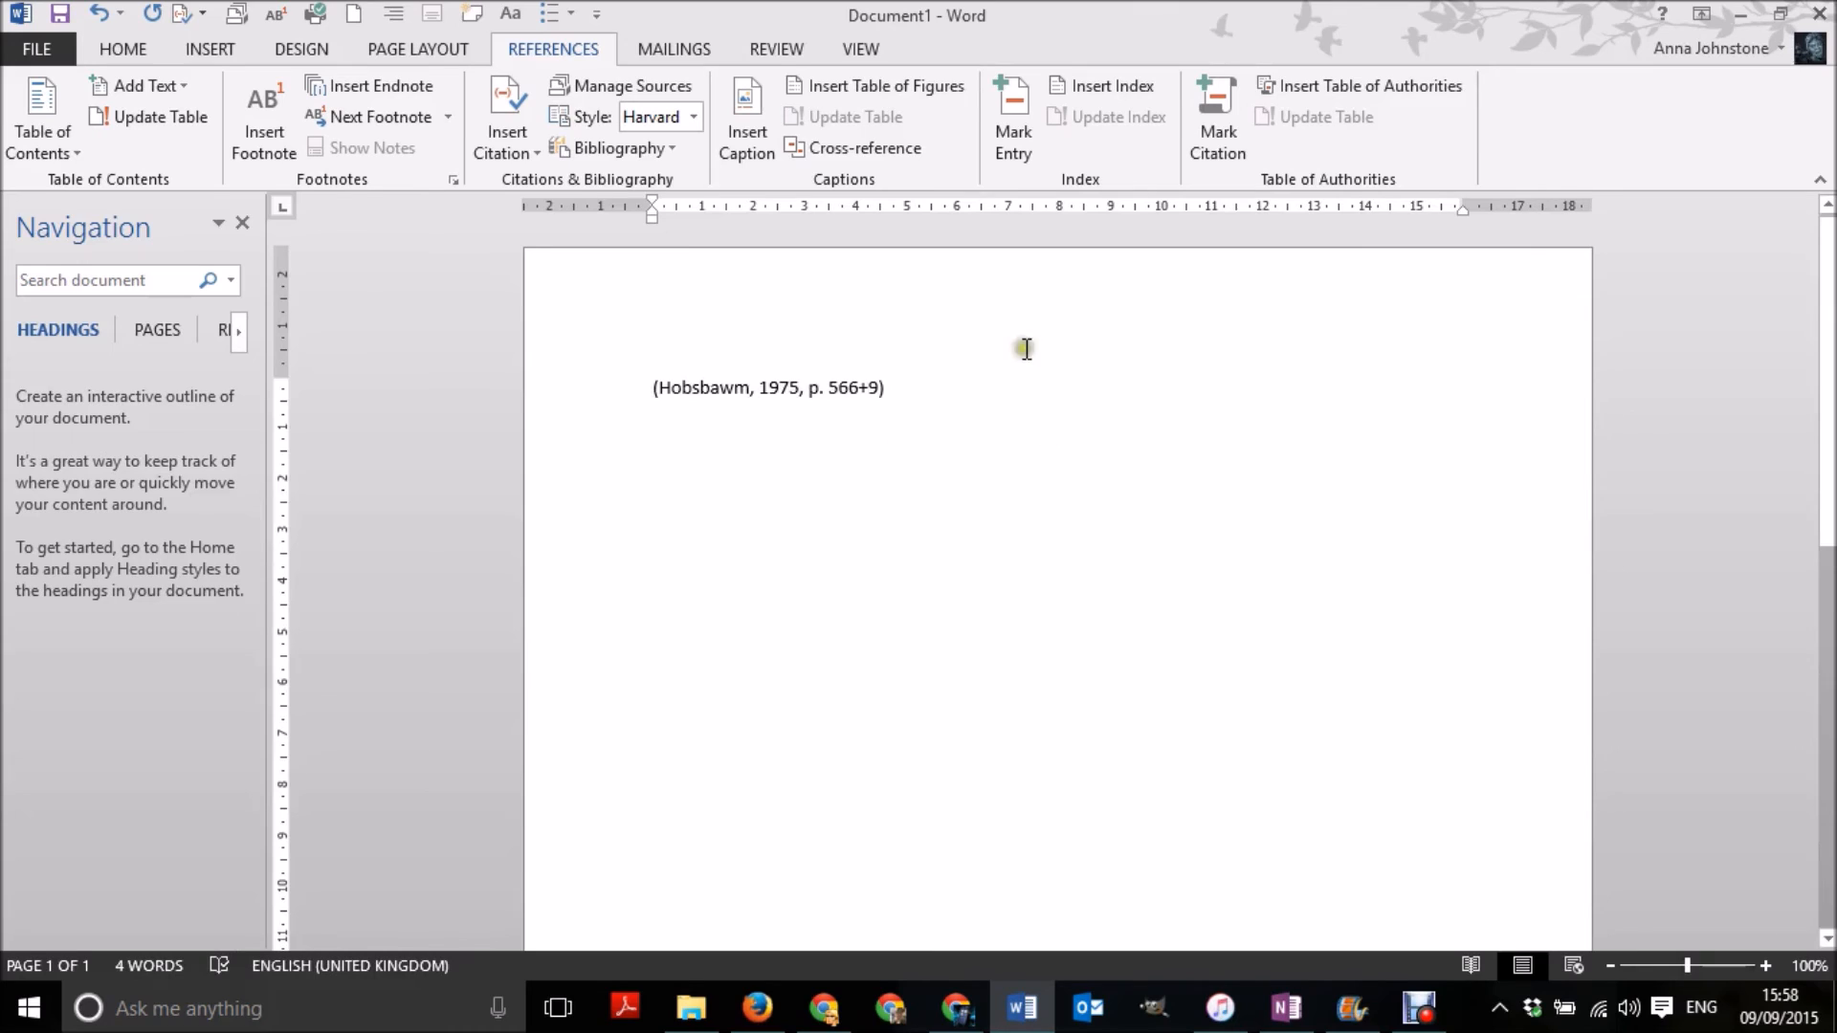
{"action": "key", "text": "Return"}
{"action": "key", "text": "Return"}
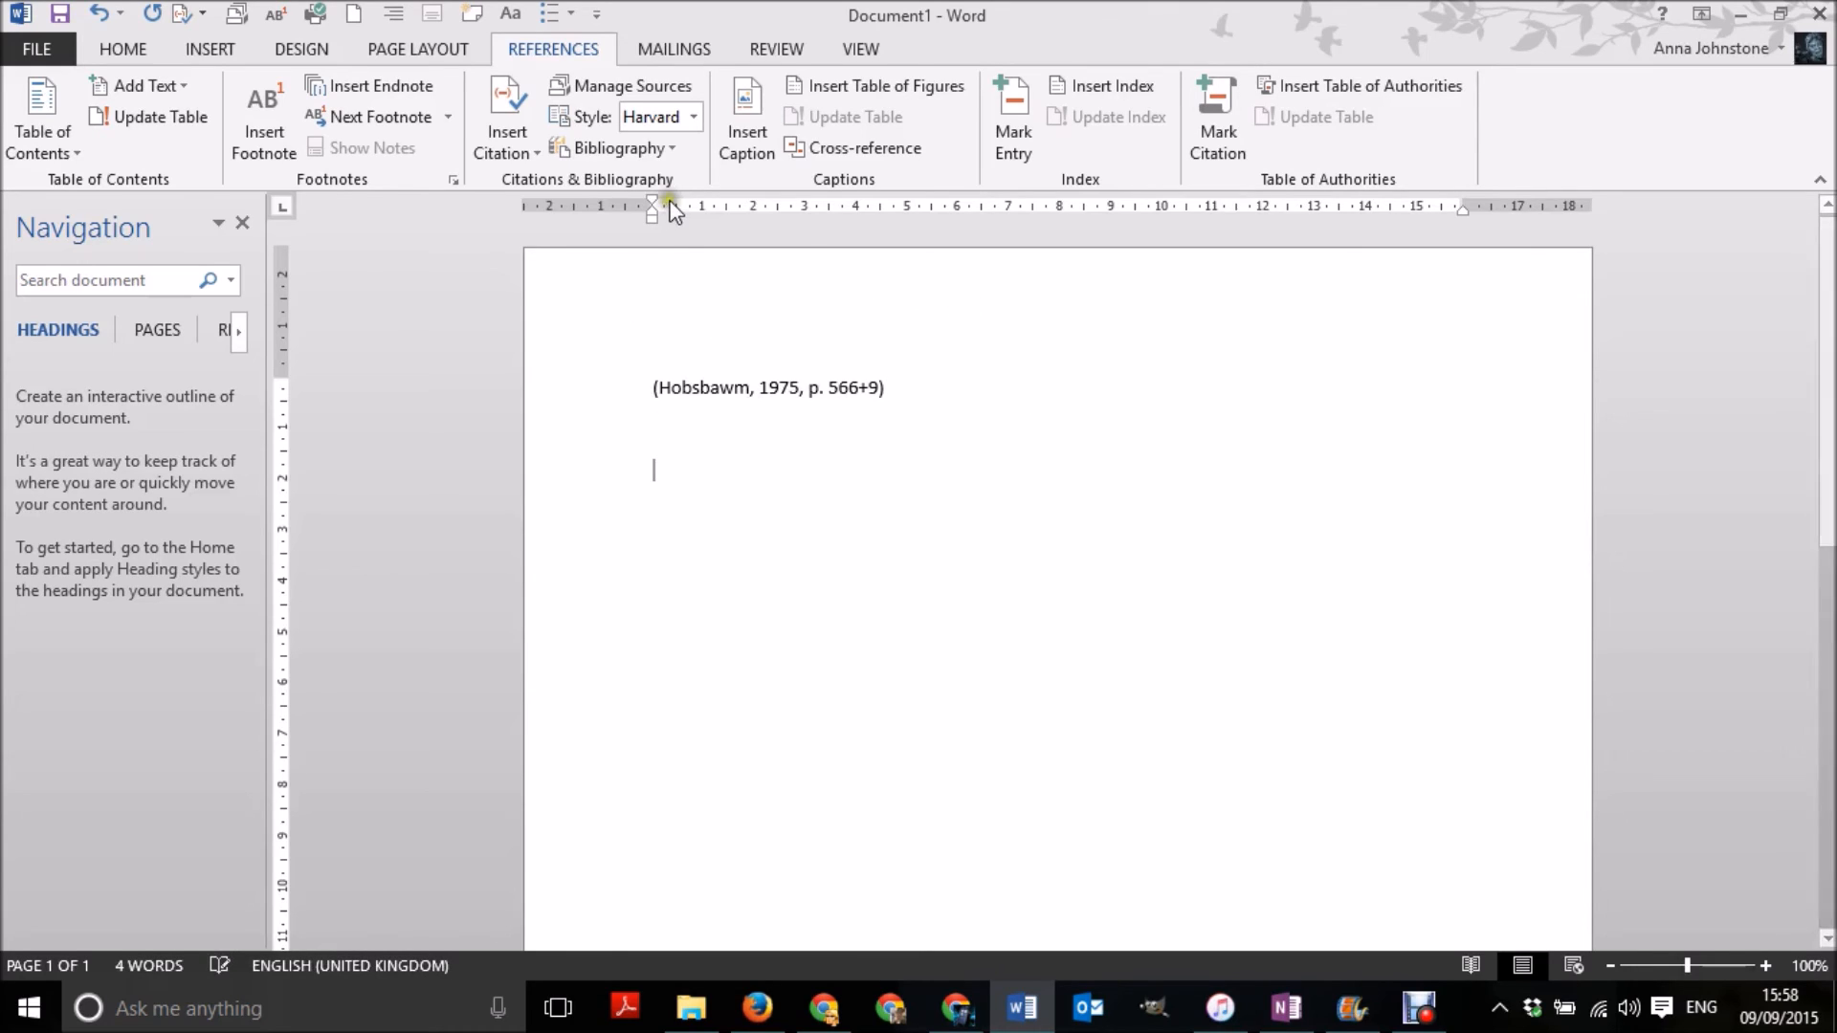
- Insert the built-in Bibliography, with its heading, at the insertion point below the citation
{"action": "left_click", "coordinate": [668, 153]}
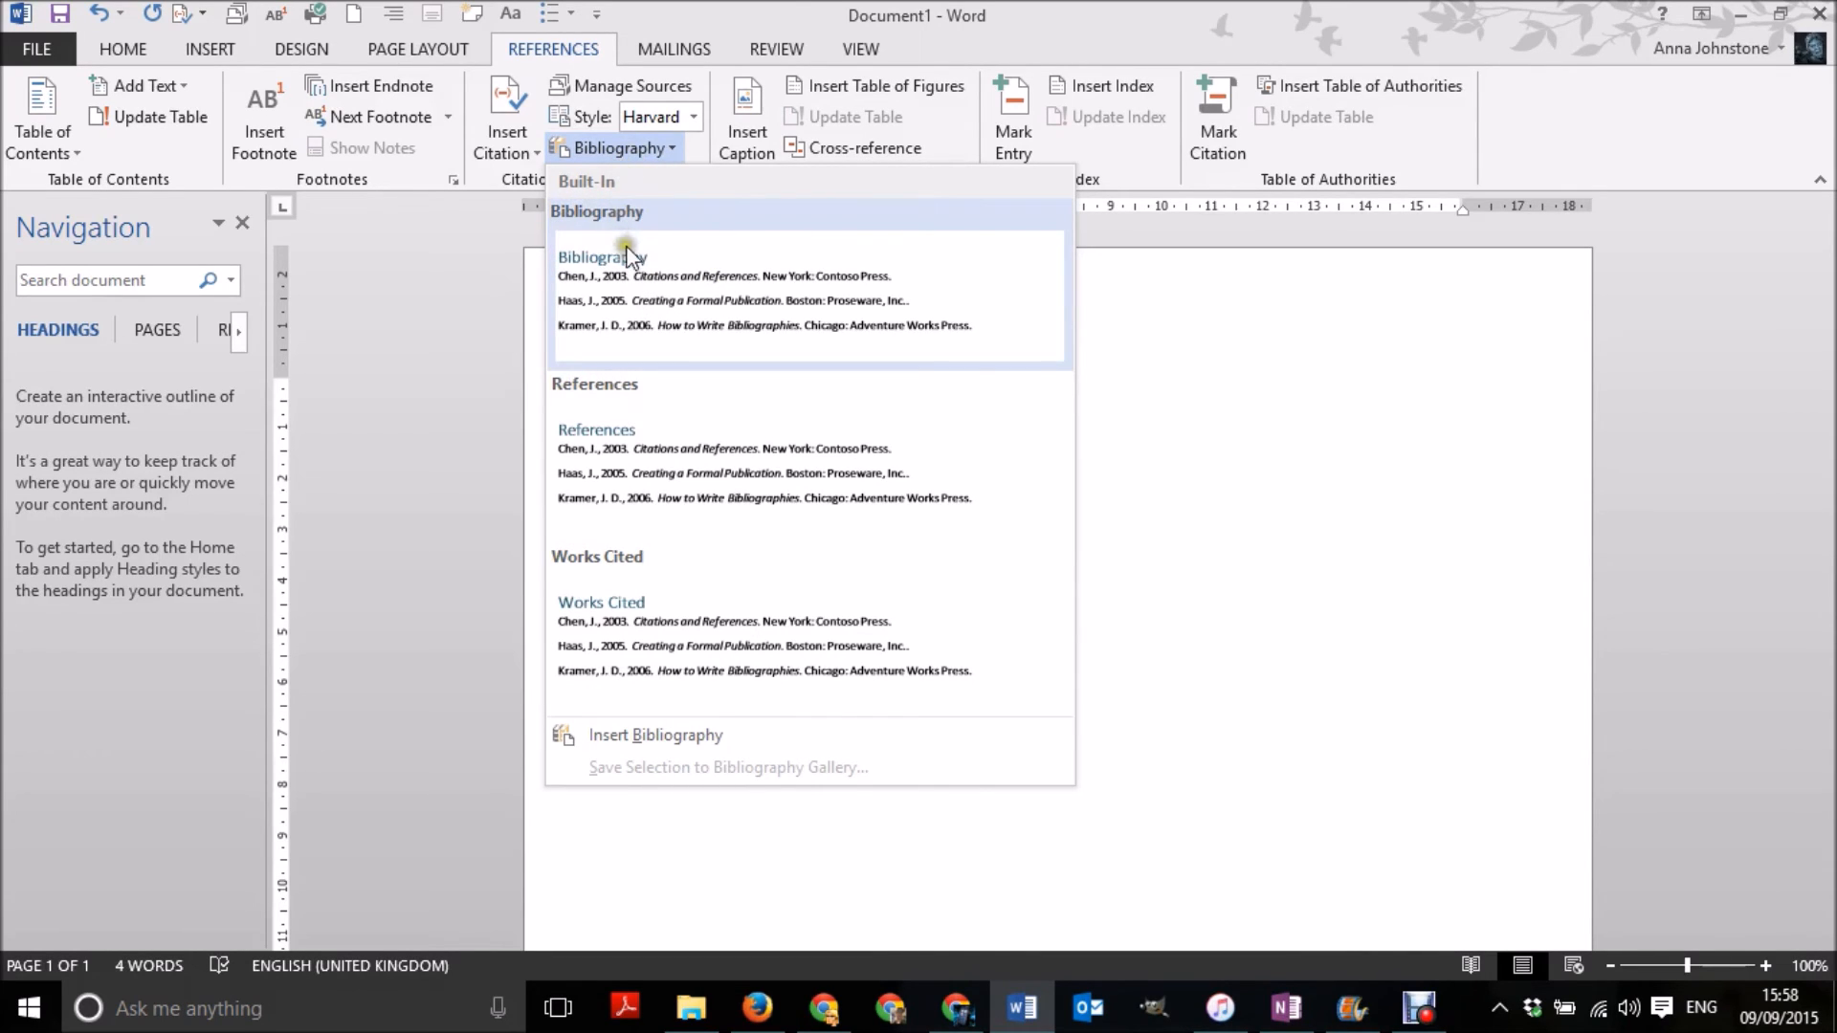
{"action": "left_click", "coordinate": [670, 306]}
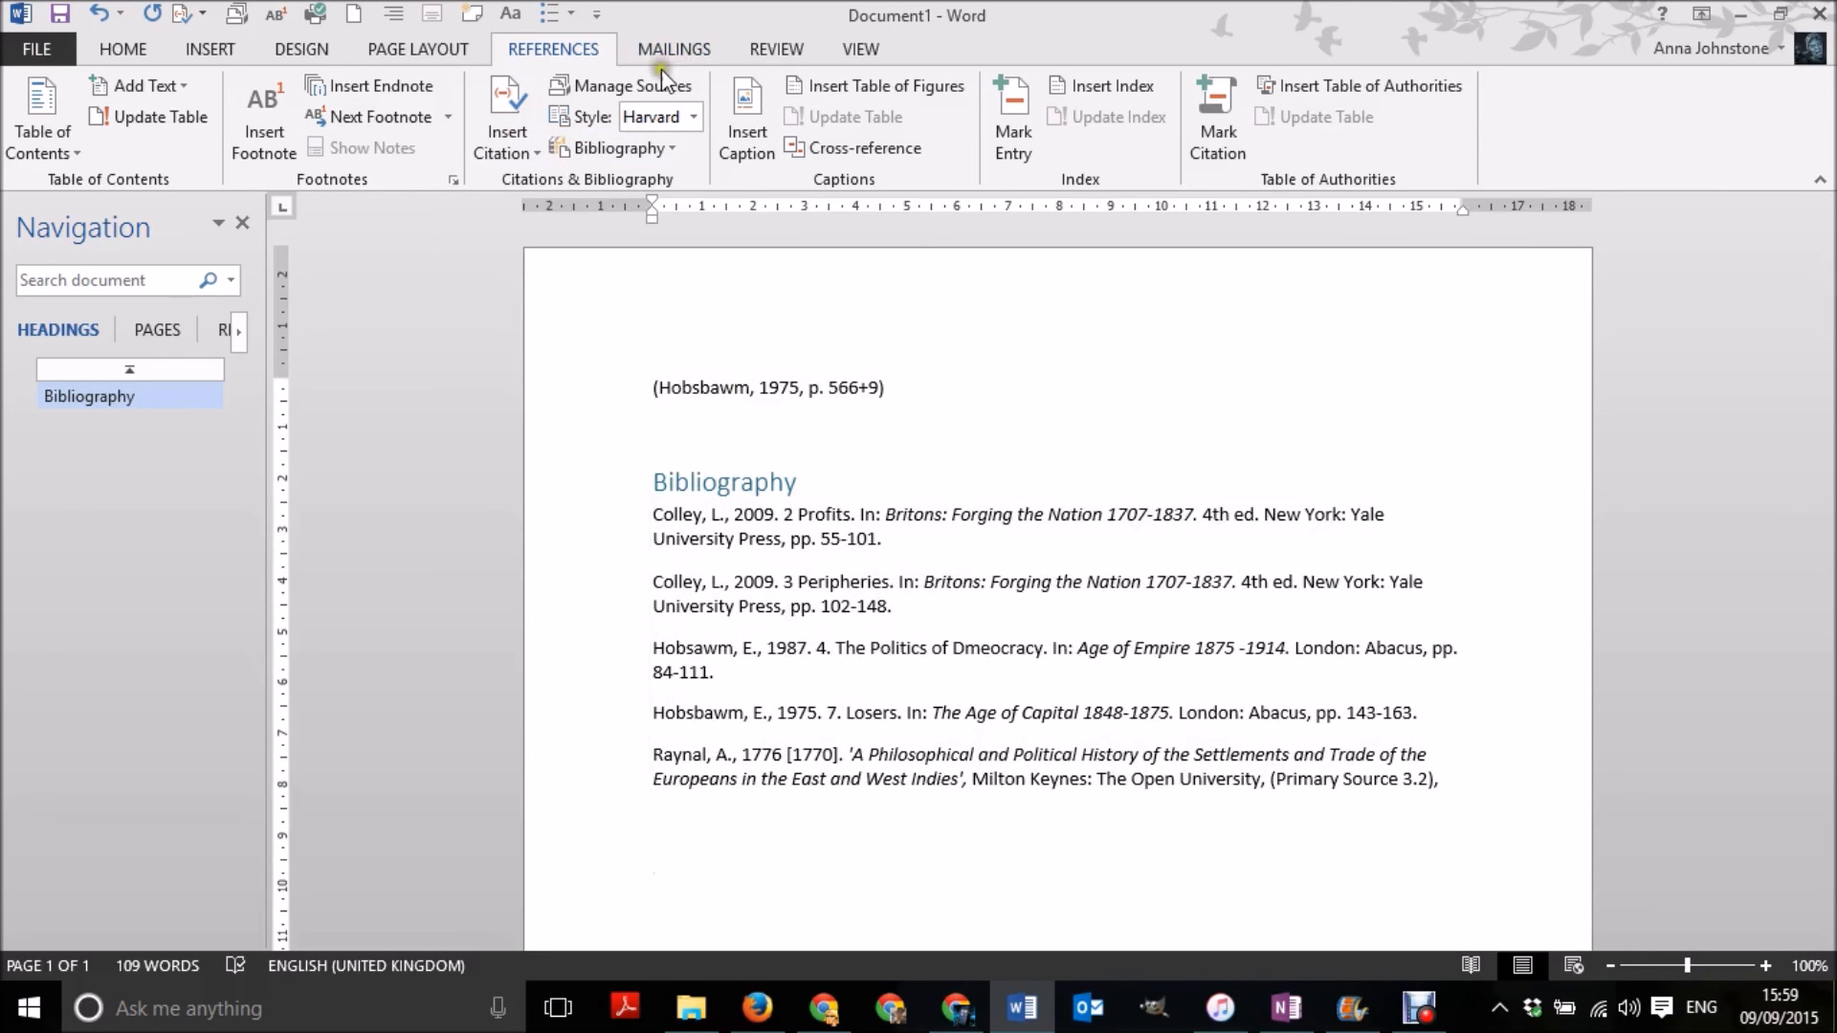
- Check the document's current source list in the source manager, select "2 Profits" (2009) to preview its entry, and close the manager
{"action": "left_click", "coordinate": [622, 88]}
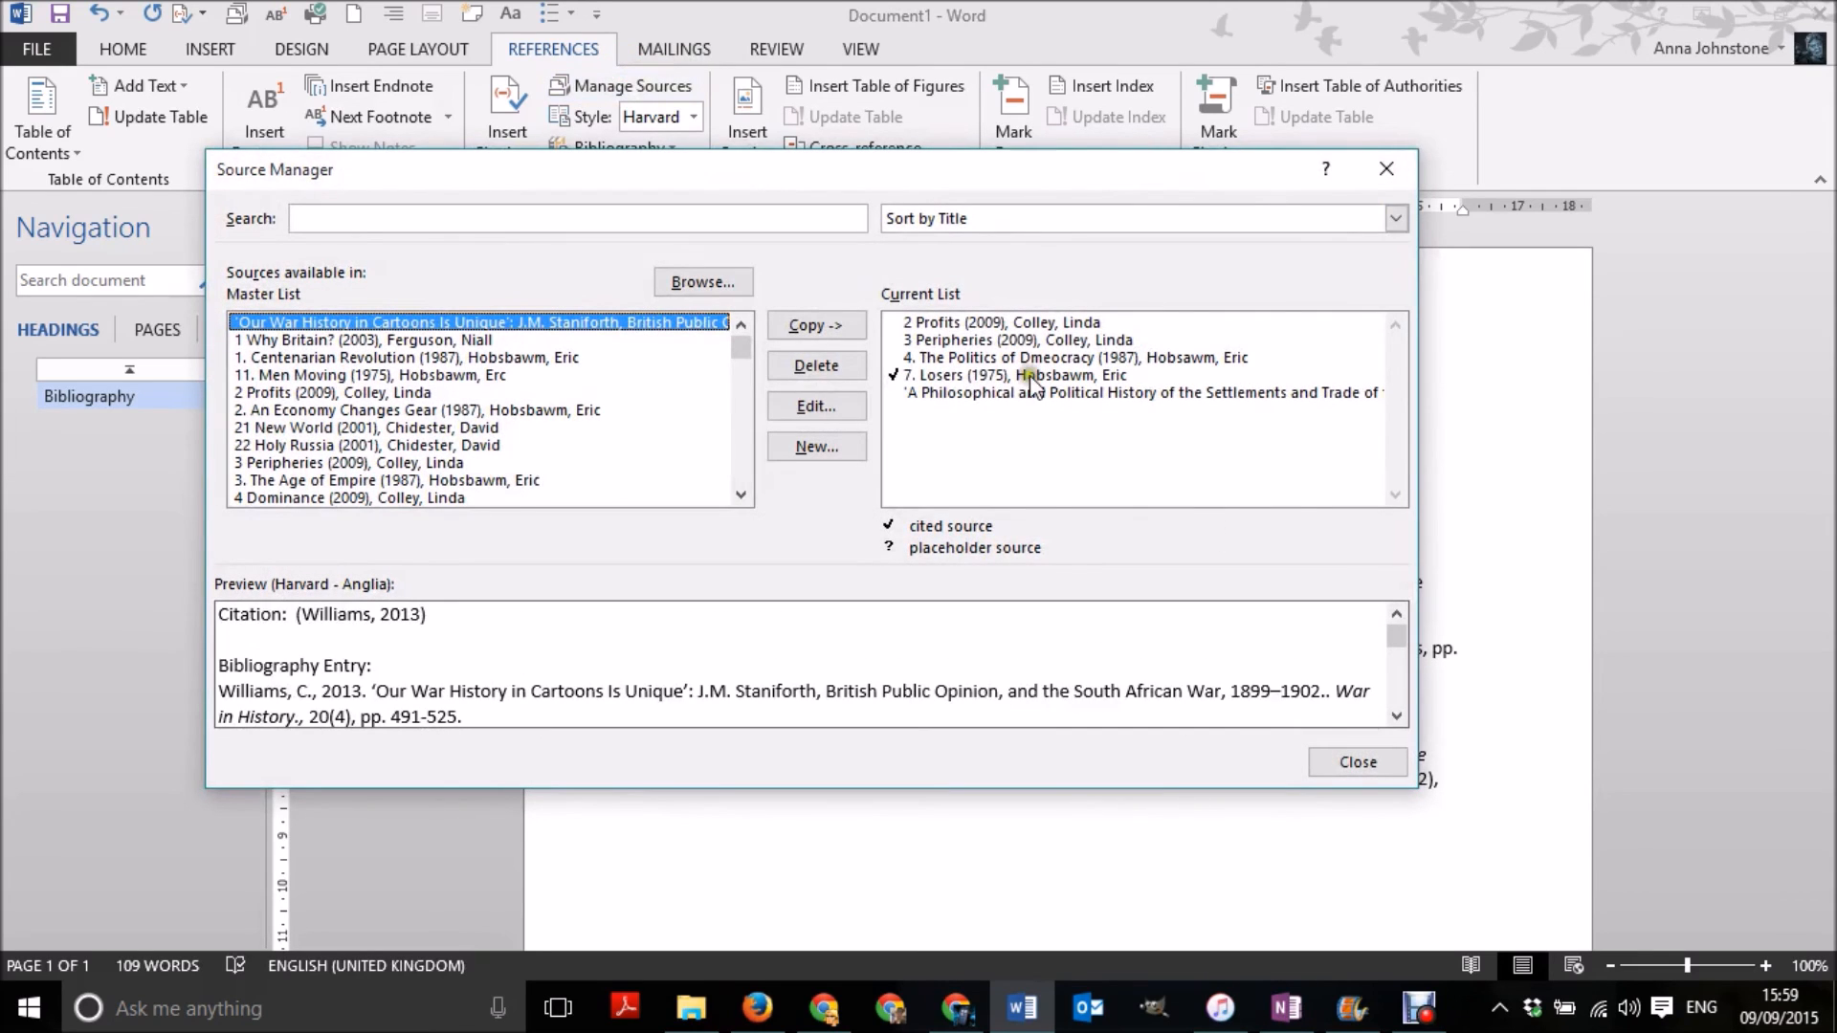
{"action": "left_click", "coordinate": [937, 325]}
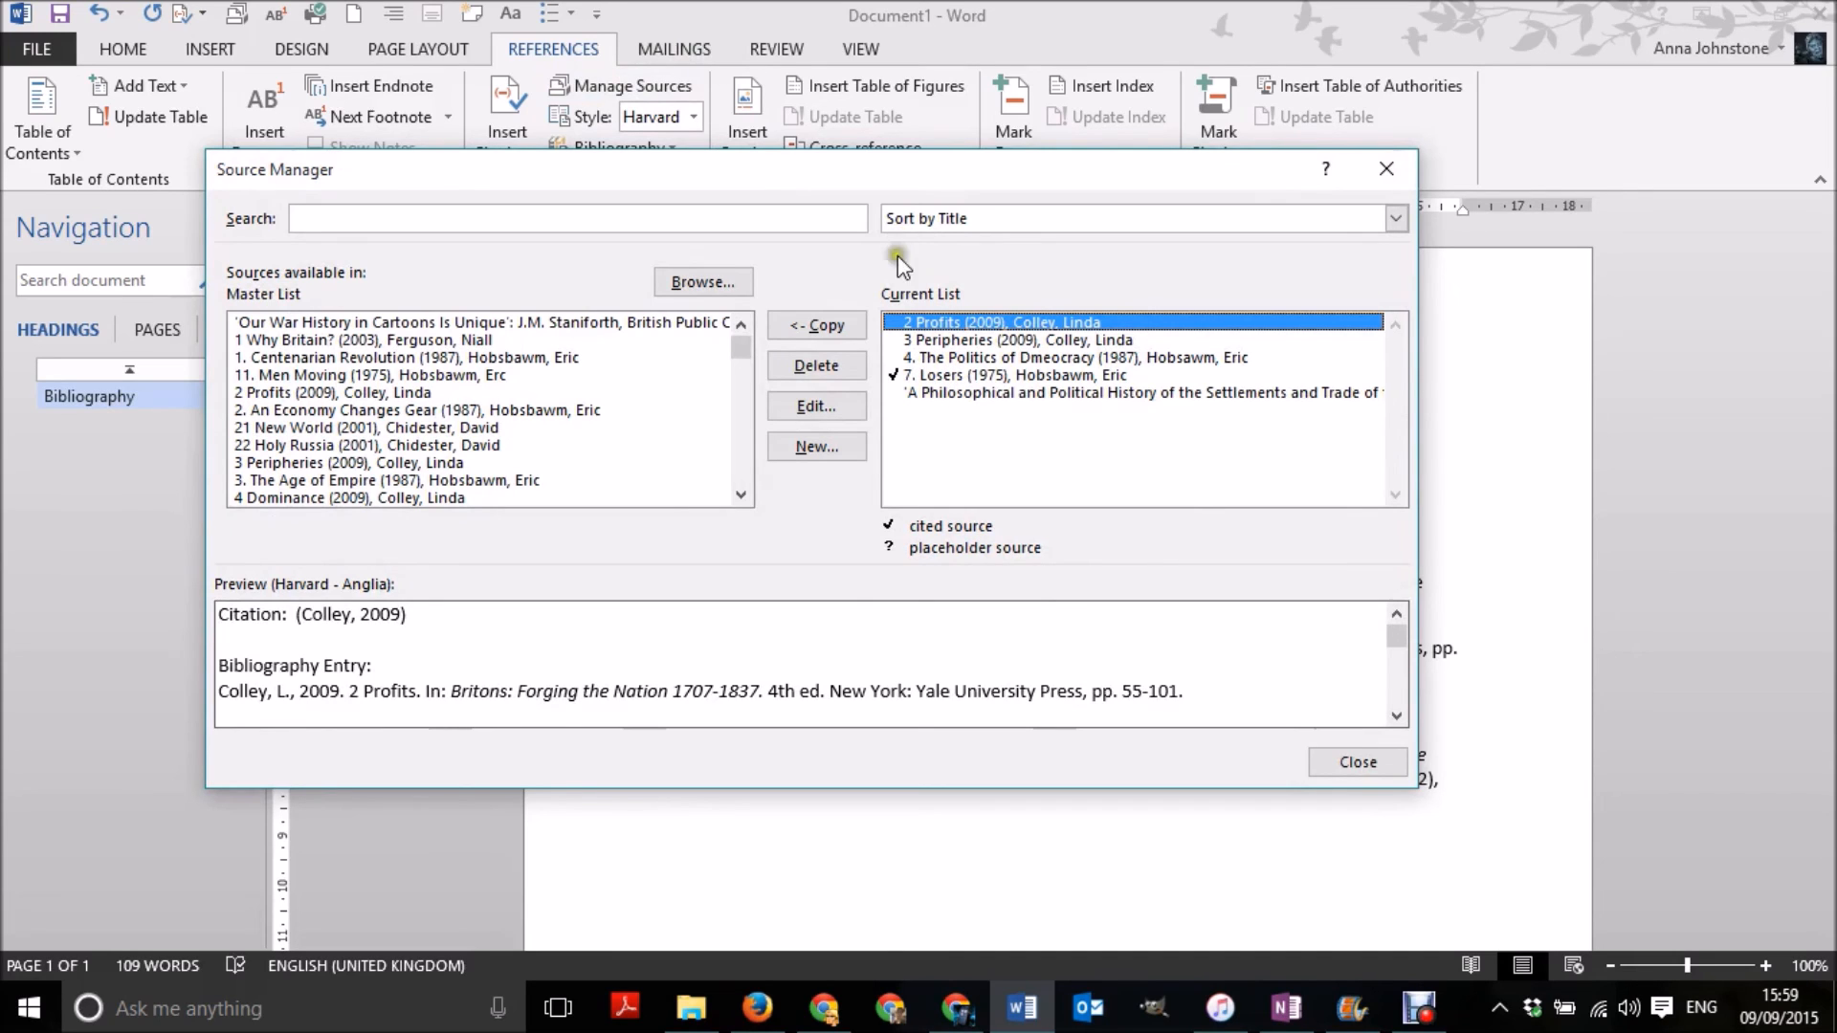
{"action": "left_click", "coordinate": [1389, 765]}
- Update the citations and bibliography, and place the insertion point at the end of the citation line
{"action": "left_click", "coordinate": [682, 513]}
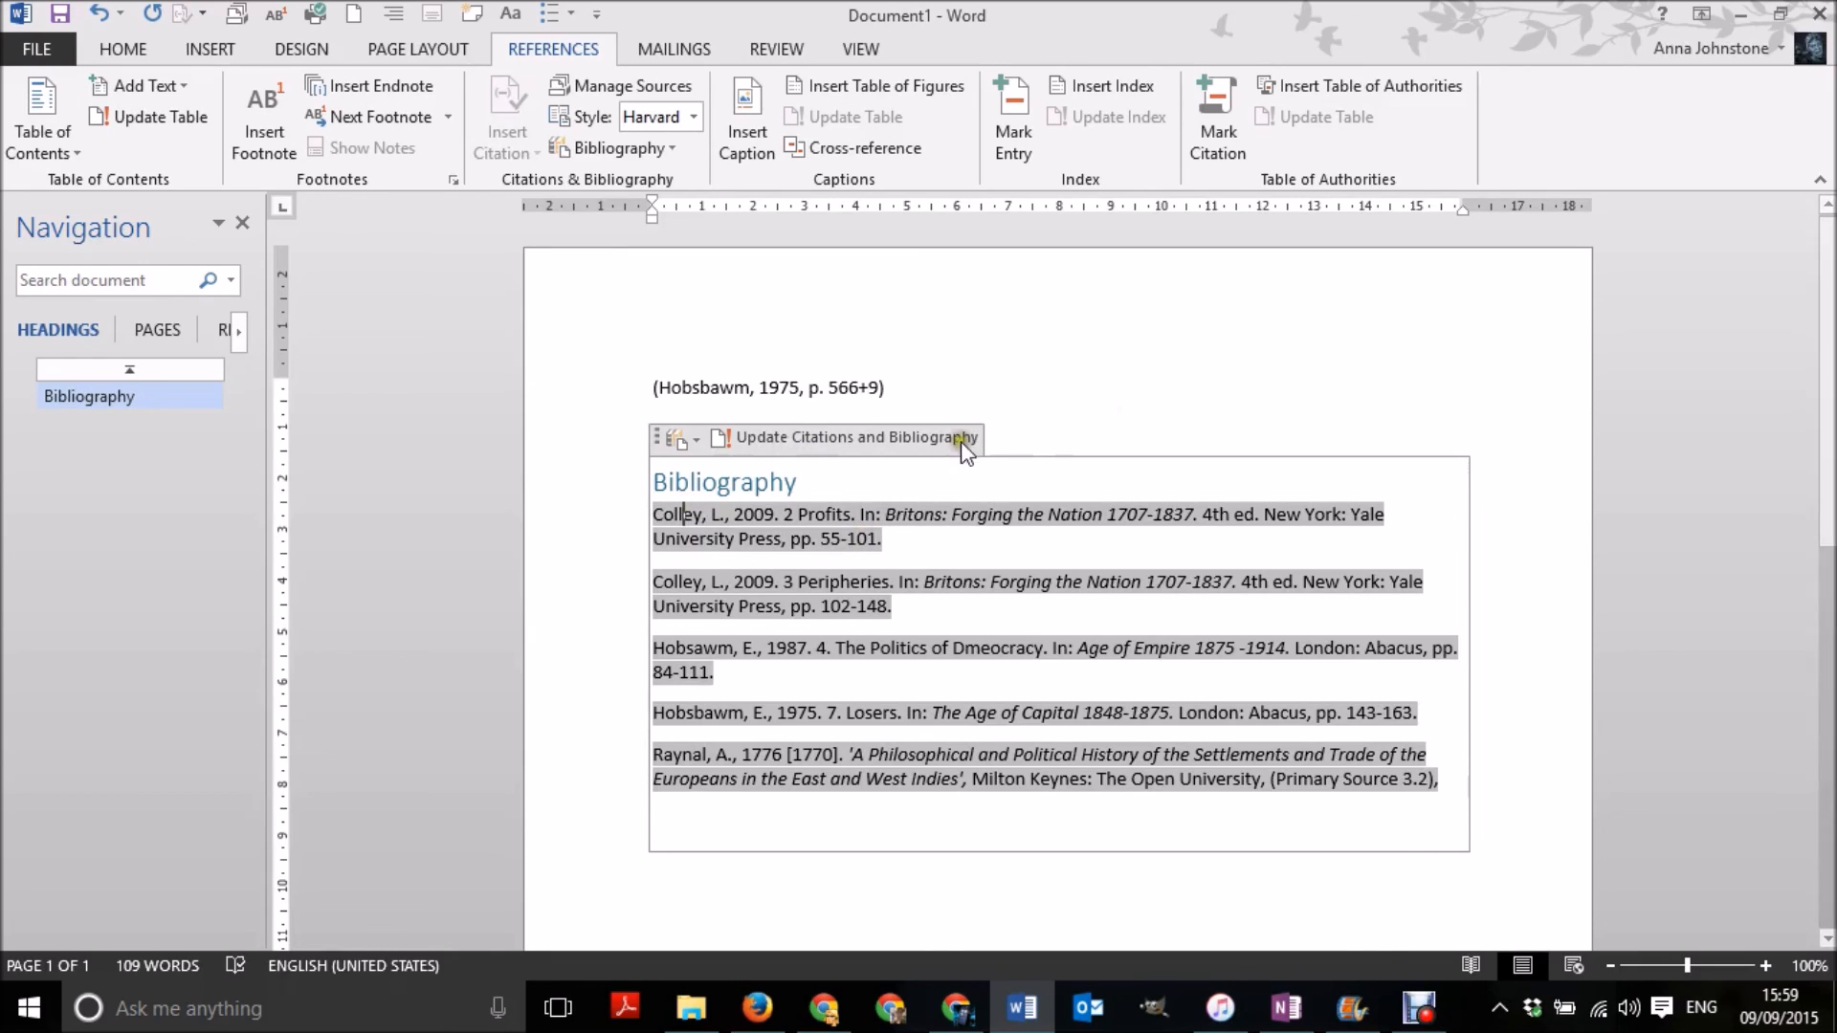
{"action": "left_click", "coordinate": [917, 437]}
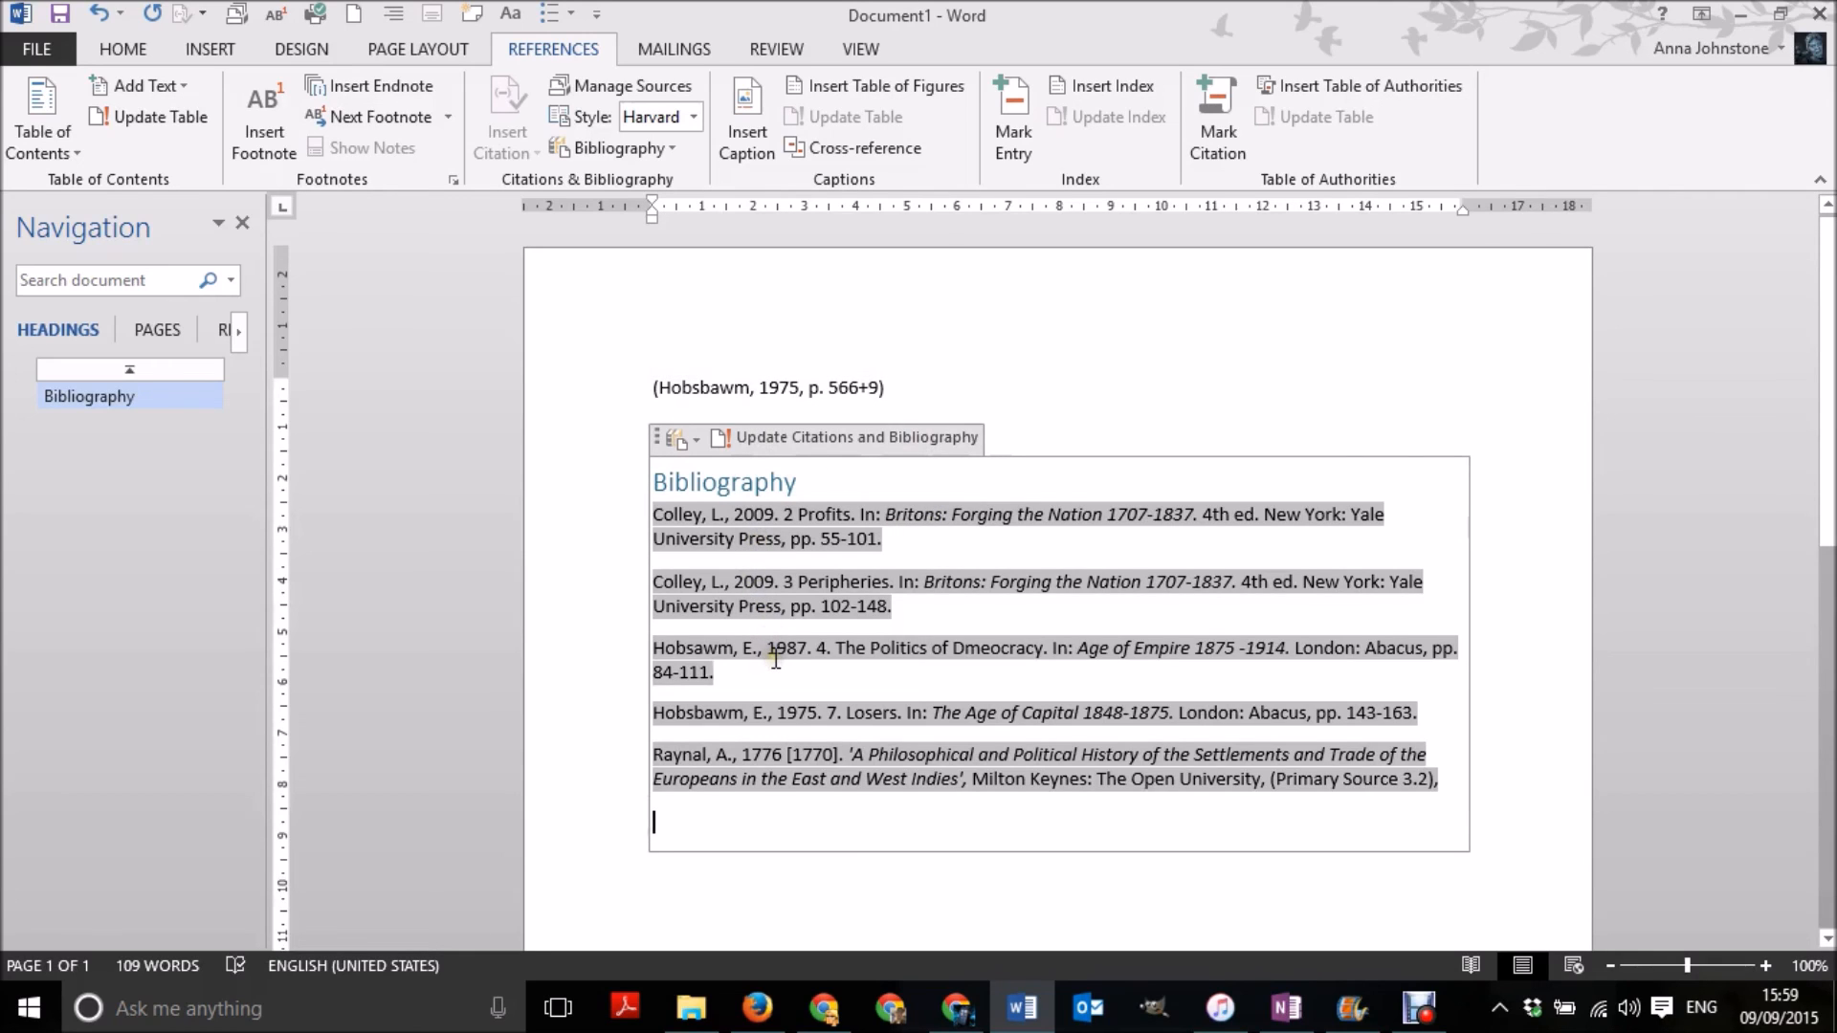
{"action": "left_click", "coordinate": [1063, 385]}
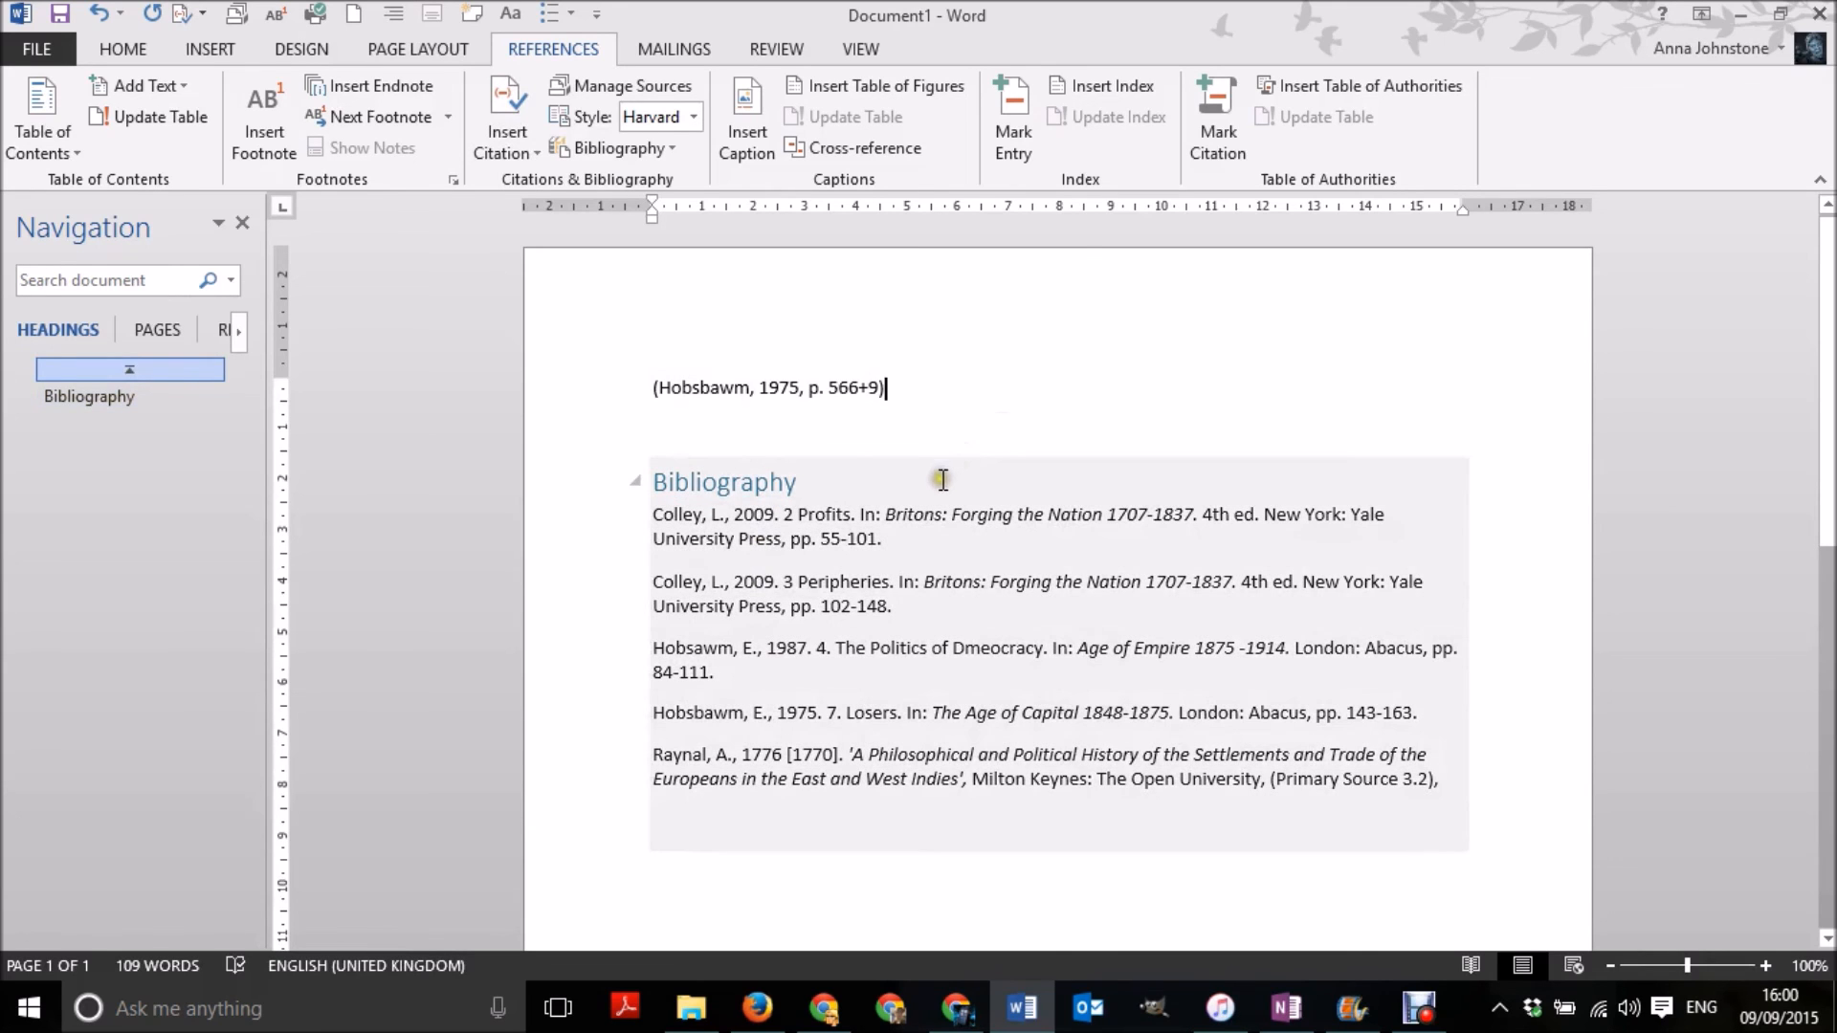